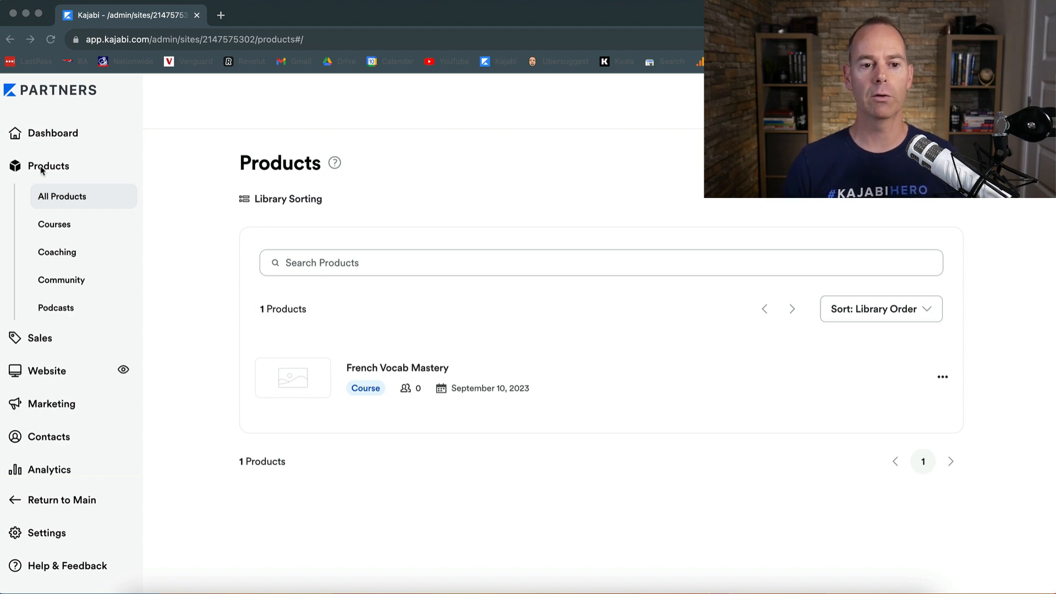
Open the certificate settings of the French Vocab Mastery course and turn on providing certificates for this course
{"action": "left_click", "coordinate": [407, 373]}
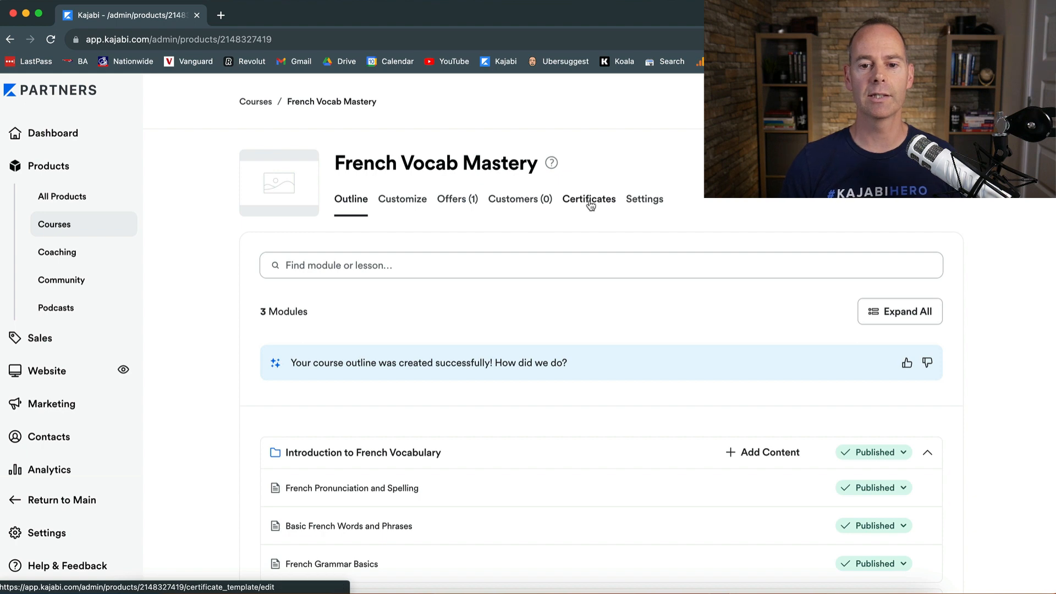
{"action": "left_click", "coordinate": [590, 206]}
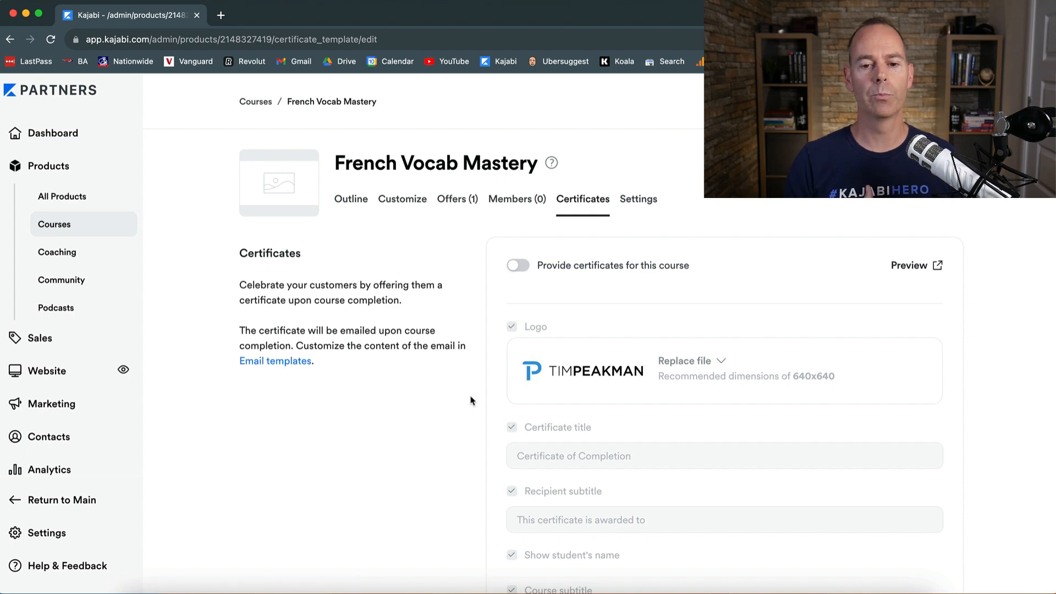
{"action": "left_click", "coordinate": [524, 267]}
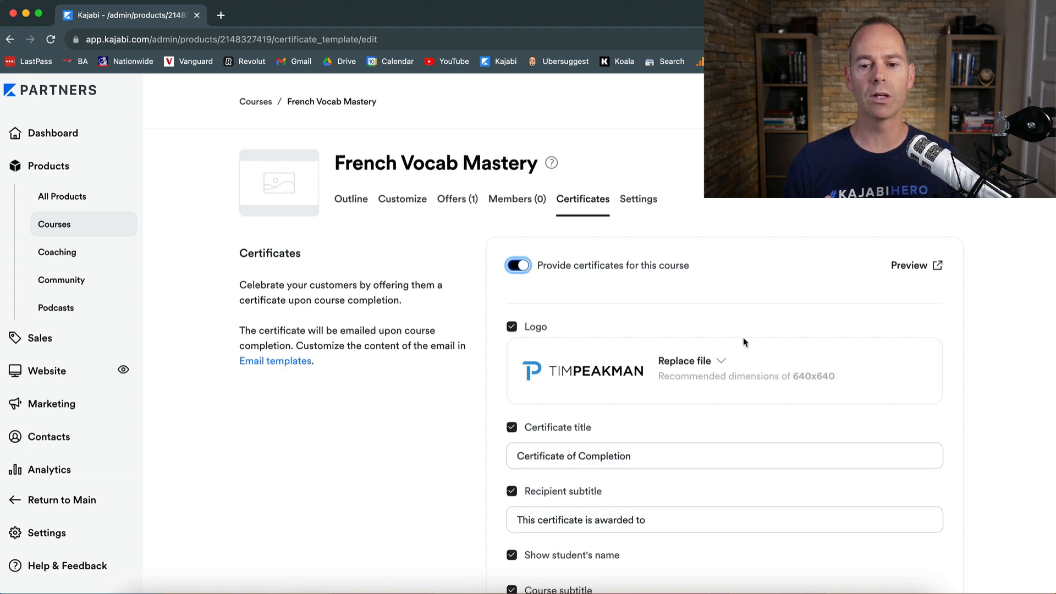
Preview the French Vocab Mastery course certificate and return to its settings
{"action": "scroll", "coordinate": [743, 301], "scroll_direction": "down", "scroll_amount": 4}
{"action": "scroll", "coordinate": [743, 354], "scroll_direction": "up", "scroll_amount": 4}
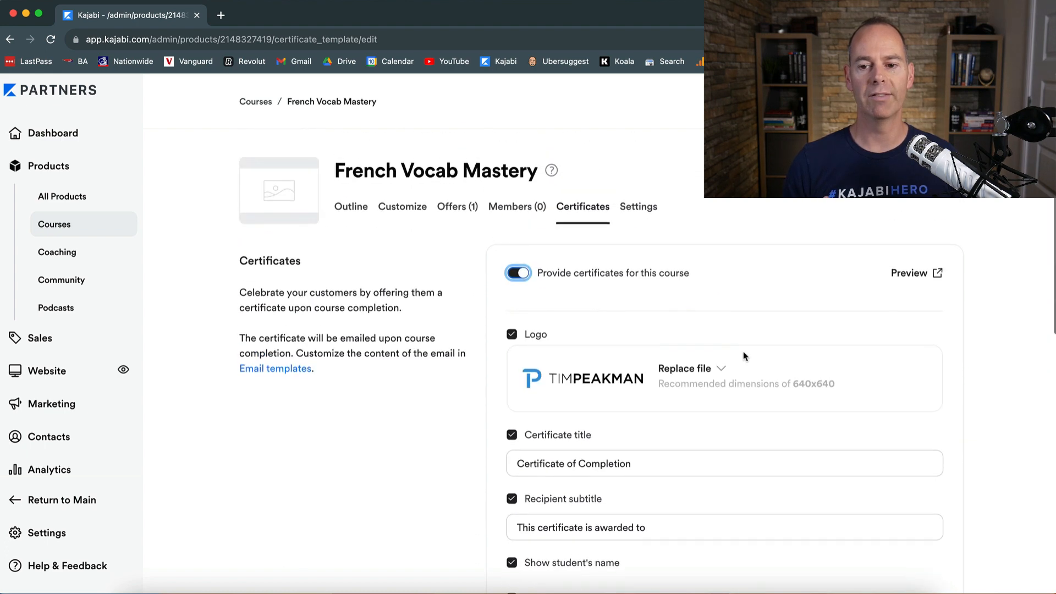
{"action": "left_click", "coordinate": [915, 265]}
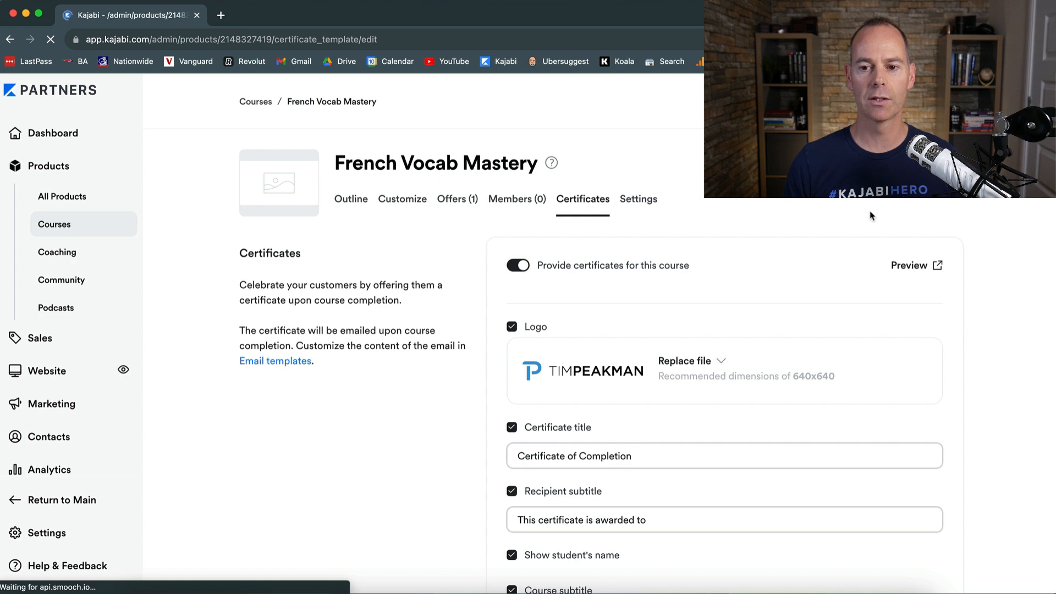
{"action": "left_click", "coordinate": [911, 264]}
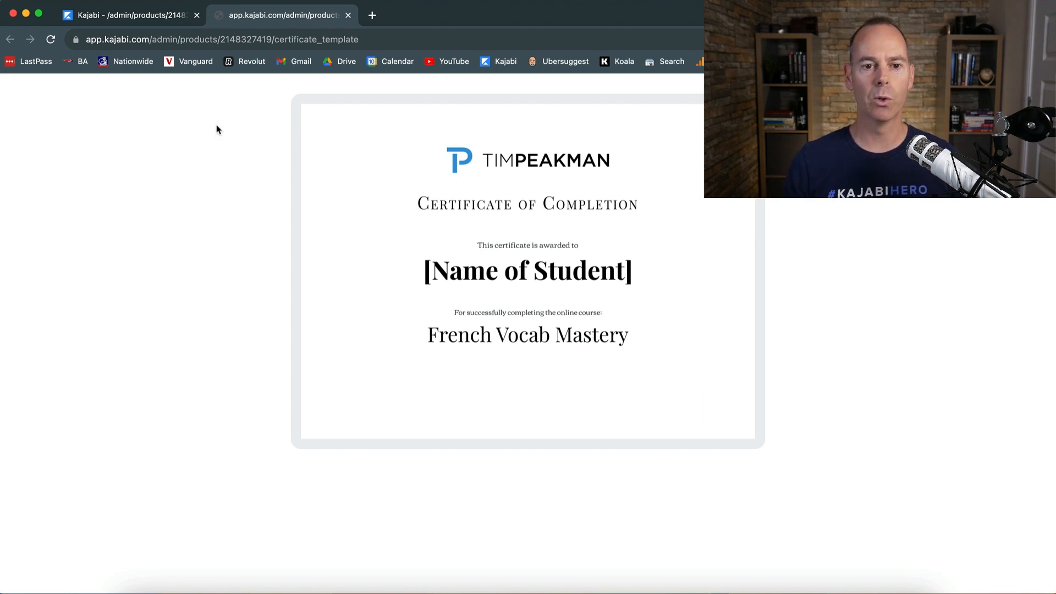
{"action": "left_click", "coordinate": [145, 17]}
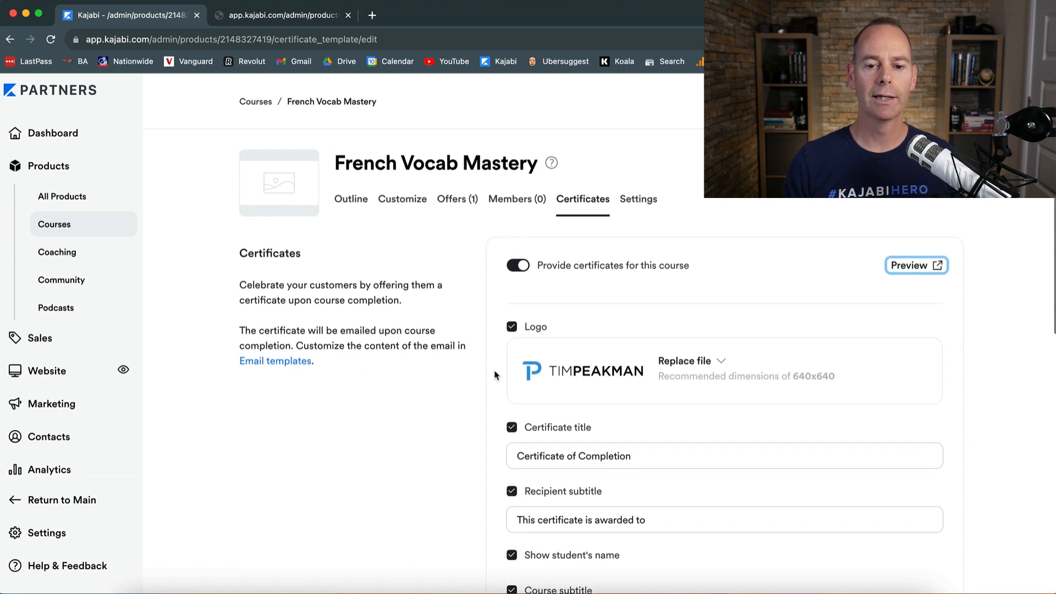
Examine the certificate's title, recipient subtitle, student name, course subtitle and course title options
{"action": "scroll", "coordinate": [495, 376], "scroll_direction": "down", "scroll_amount": 3}
{"action": "scroll", "coordinate": [495, 376], "scroll_direction": "down", "scroll_amount": 2}
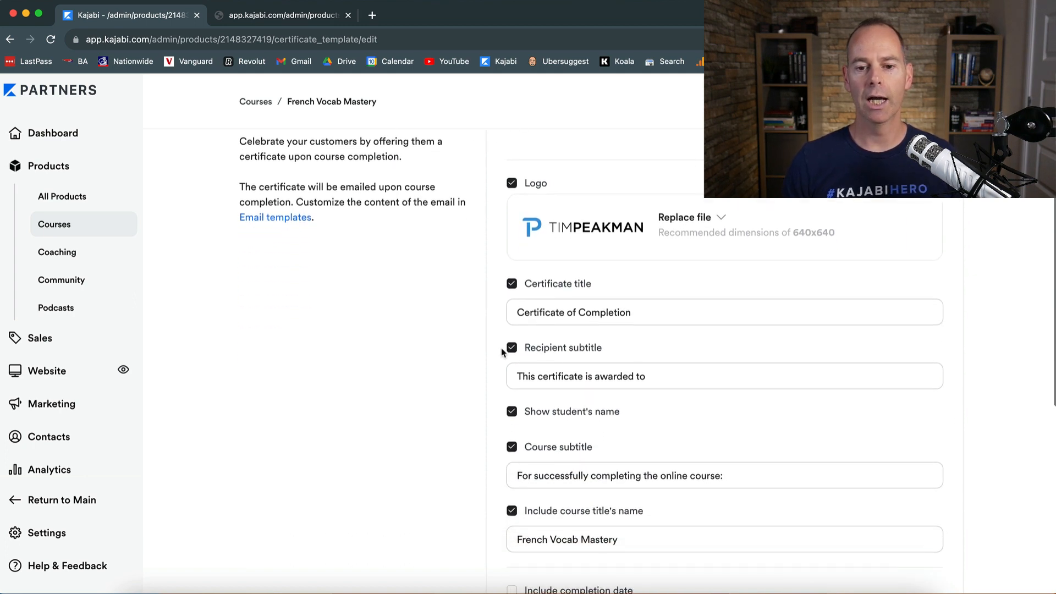
{"action": "left_click", "coordinate": [652, 317]}
{"action": "left_click", "coordinate": [495, 380]}
{"action": "scroll", "coordinate": [495, 377], "scroll_direction": "down", "scroll_amount": 2}
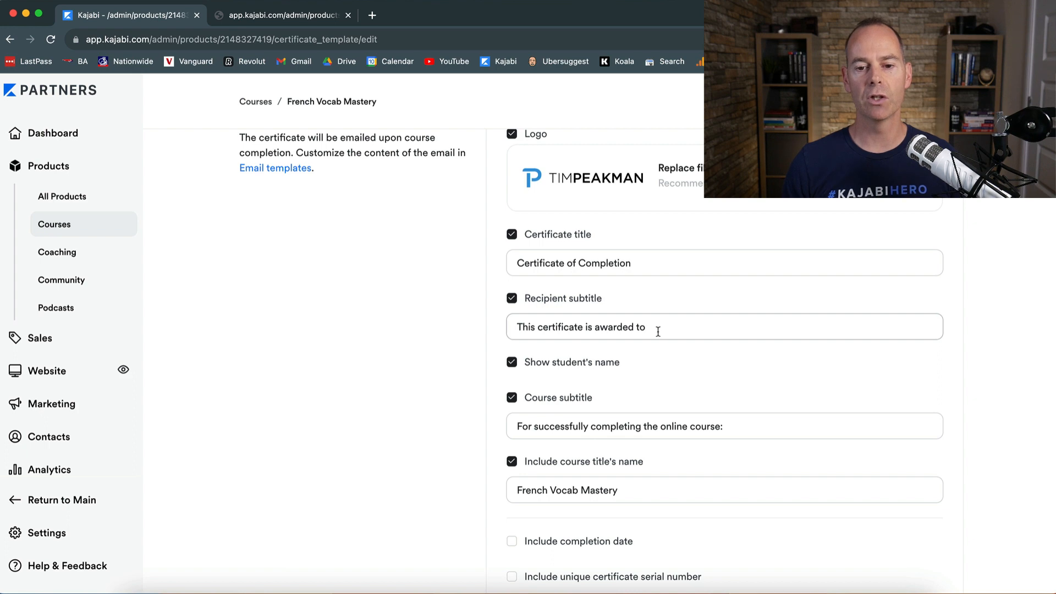
{"action": "left_click", "coordinate": [505, 327]}
{"action": "left_click", "coordinate": [492, 346]}
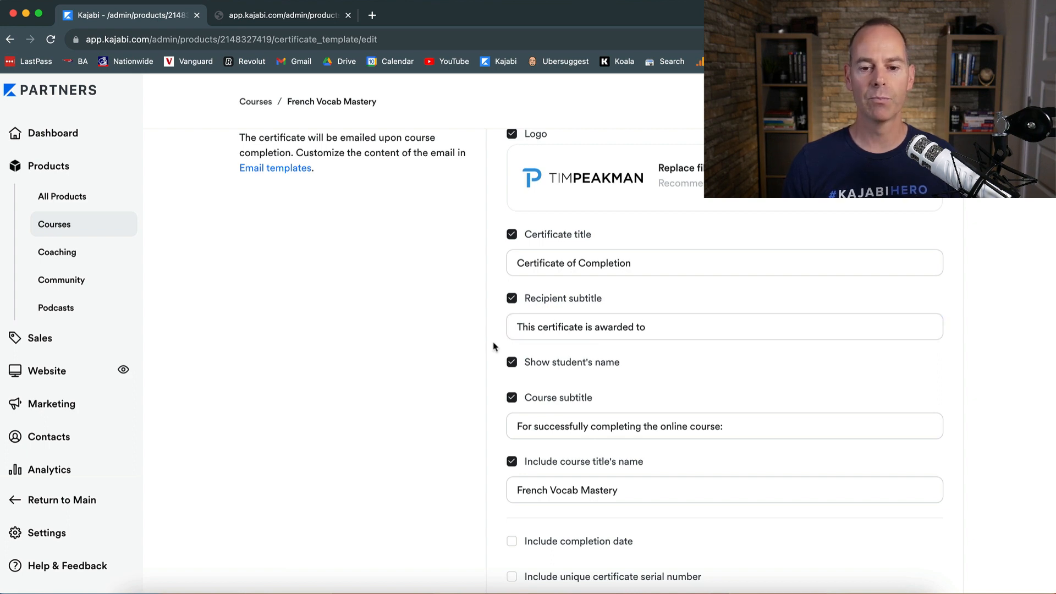
{"action": "scroll", "coordinate": [493, 347], "scroll_direction": "down", "scroll_amount": 2}
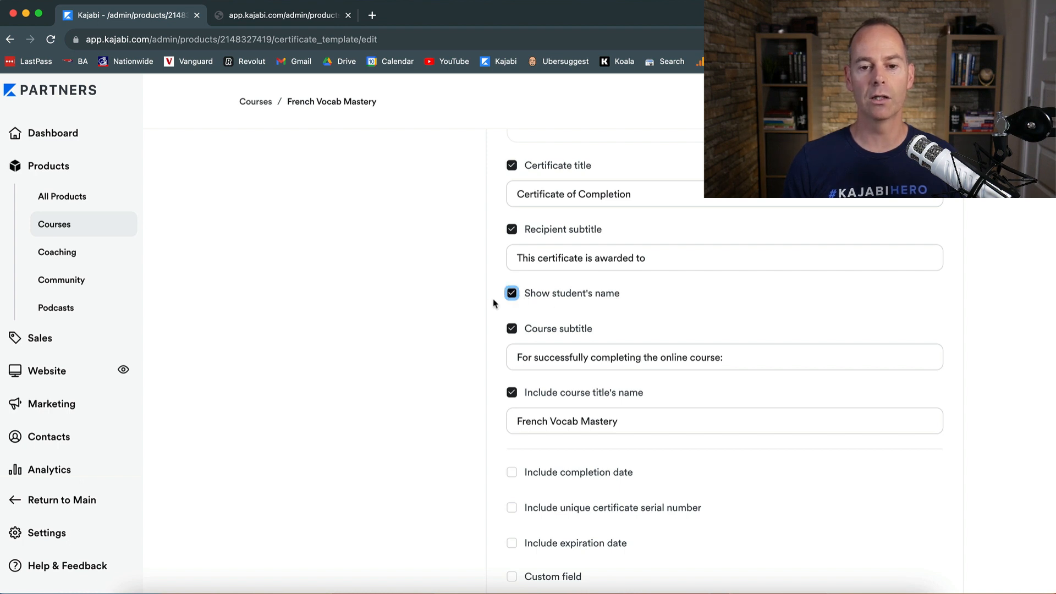
{"action": "scroll", "coordinate": [493, 308], "scroll_direction": "down", "scroll_amount": 1}
{"action": "left_click", "coordinate": [493, 310]}
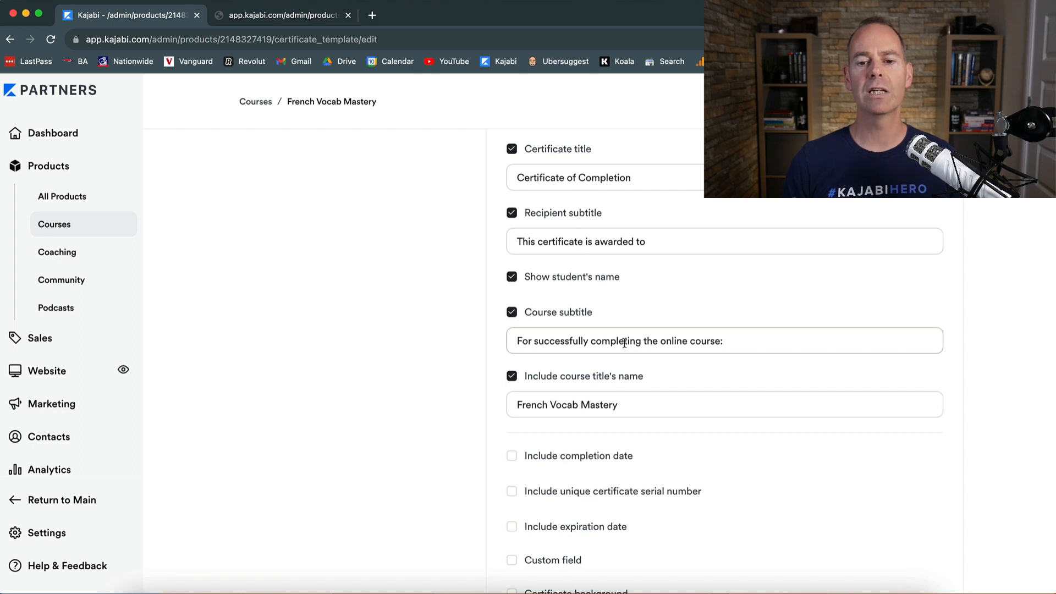
{"action": "left_click", "coordinate": [516, 334]}
{"action": "left_click", "coordinate": [495, 340]}
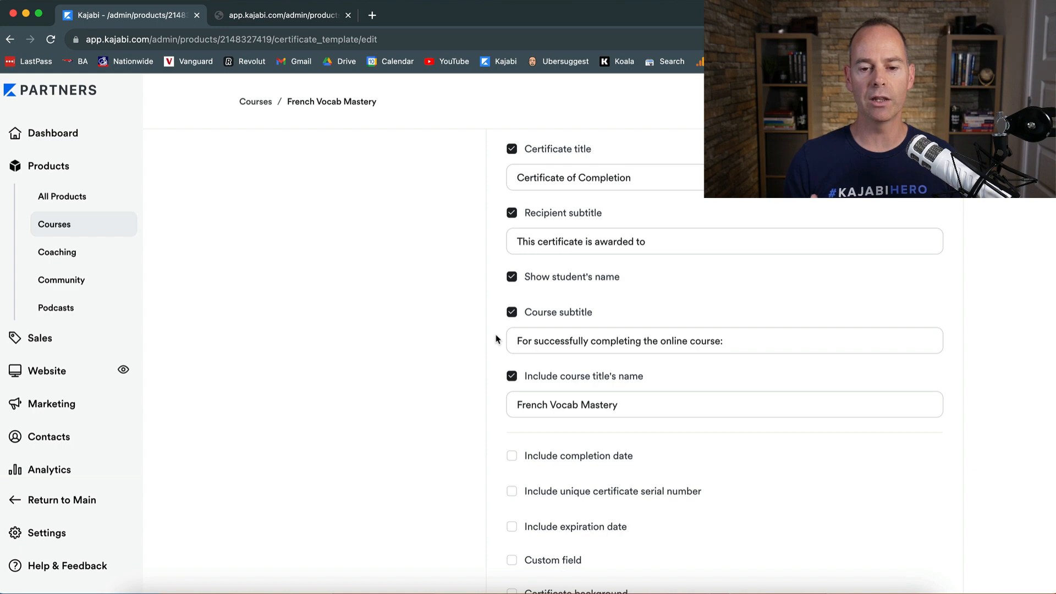
{"action": "scroll", "coordinate": [495, 338], "scroll_direction": "down", "scroll_amount": 1}
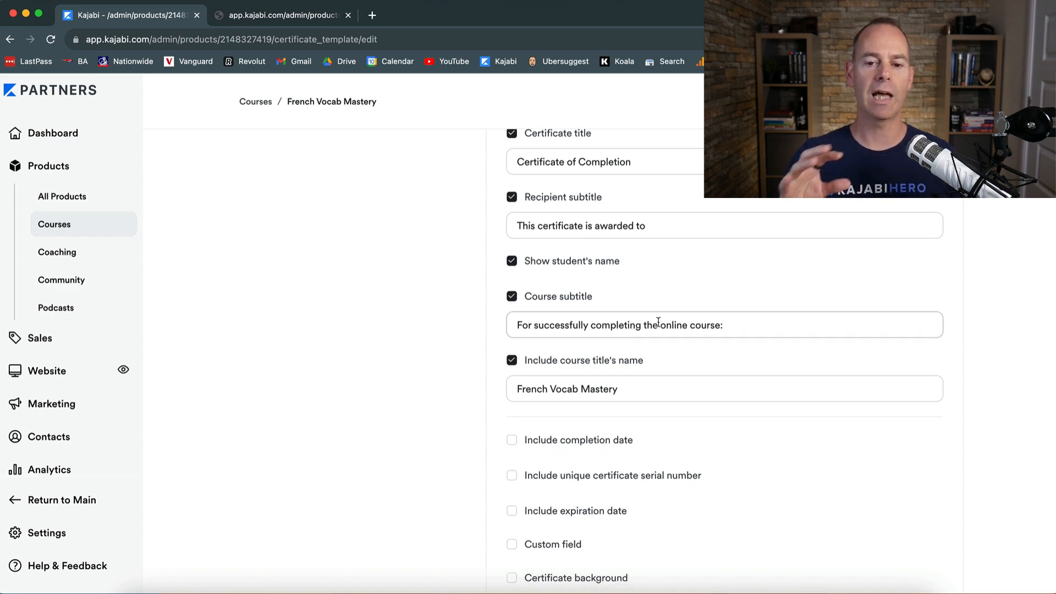
{"action": "left_click", "coordinate": [731, 325]}
{"action": "left_click", "coordinate": [498, 394]}
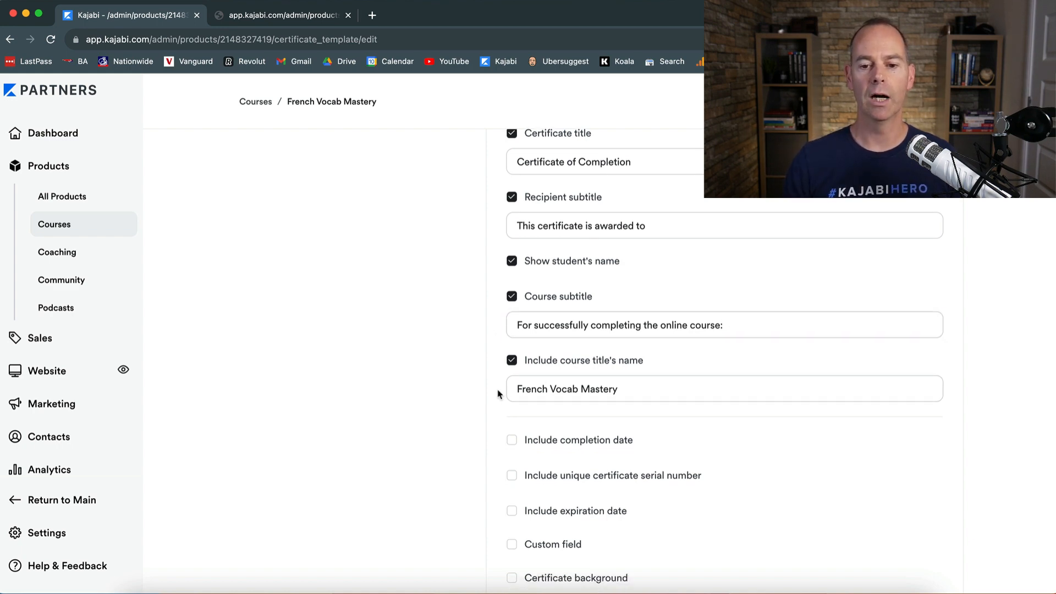
Include the completion date, a unique certificate serial number and a 1-year expiration date on the certificate
{"action": "scroll", "coordinate": [498, 394], "scroll_direction": "down", "scroll_amount": 5}
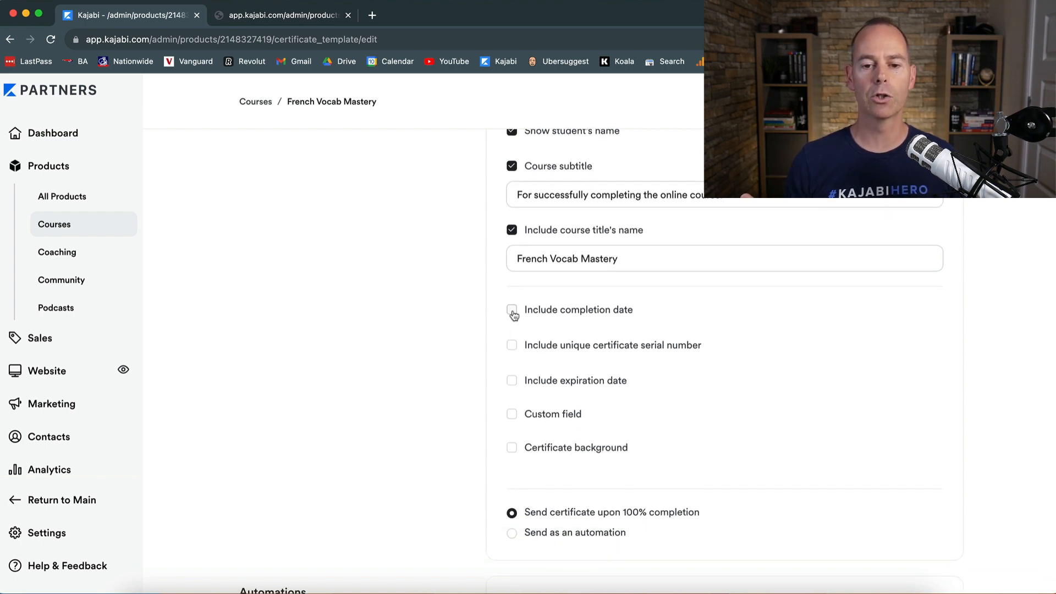
{"action": "left_click", "coordinate": [513, 312]}
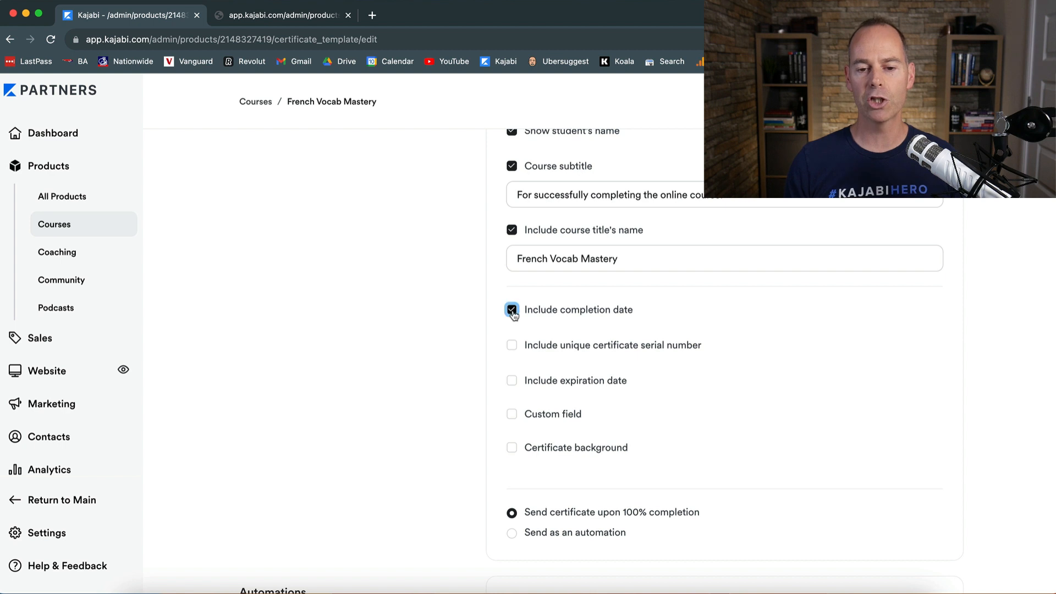
{"action": "left_click", "coordinate": [512, 346]}
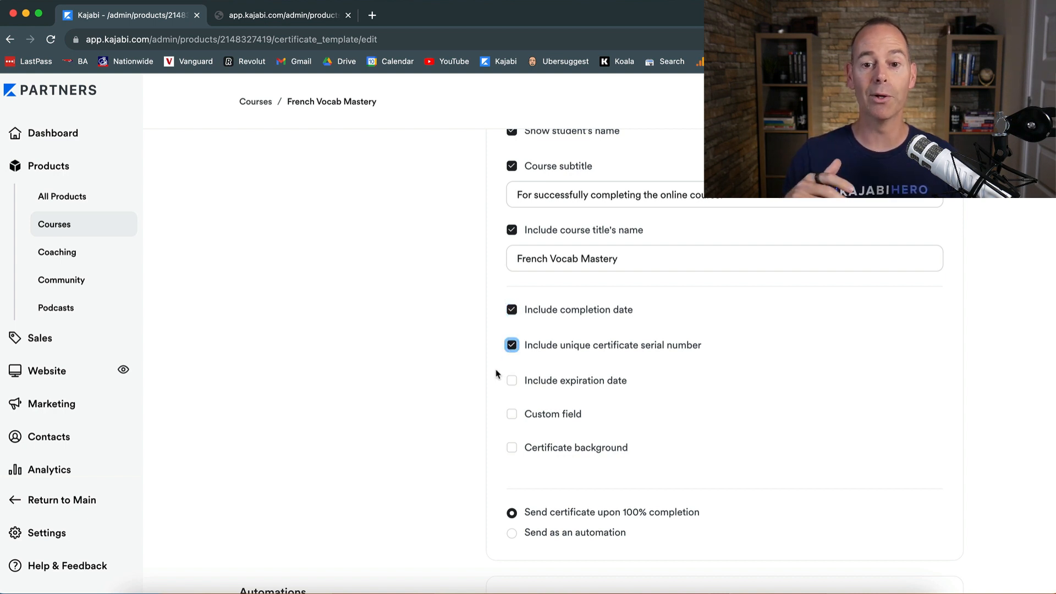
{"action": "scroll", "coordinate": [496, 374], "scroll_direction": "down", "scroll_amount": 1}
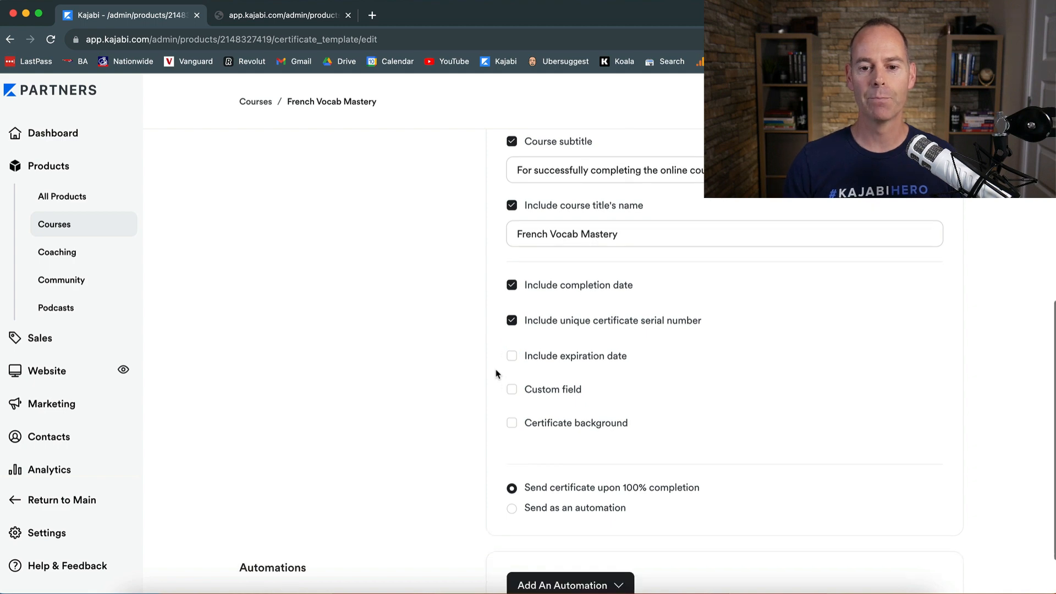
{"action": "left_click", "coordinate": [511, 356]}
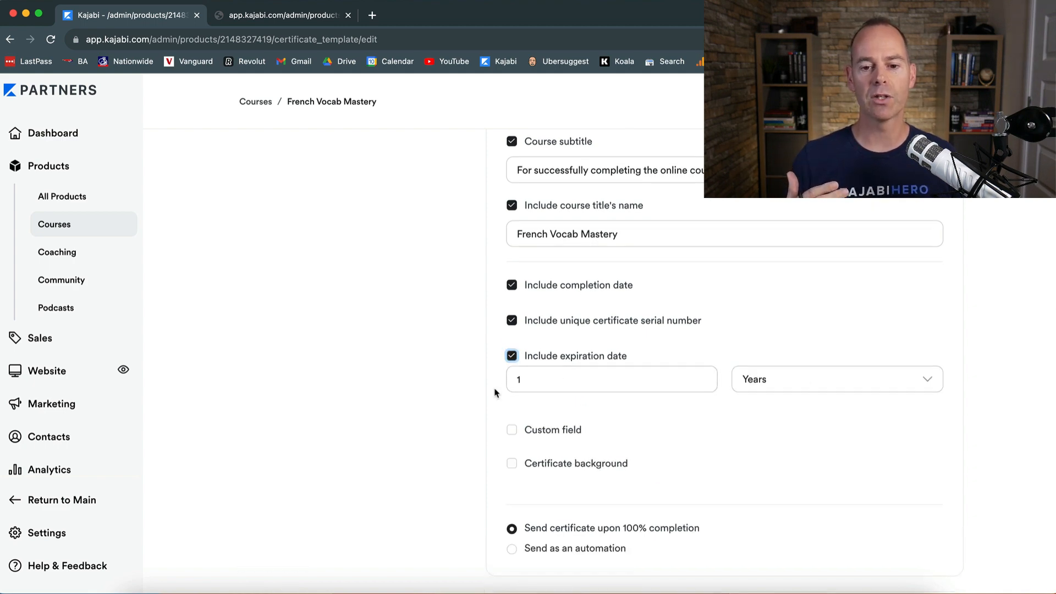
Enable the custom field for fine print at the bottom of the certificate
{"action": "scroll", "coordinate": [496, 393], "scroll_direction": "down", "scroll_amount": 1}
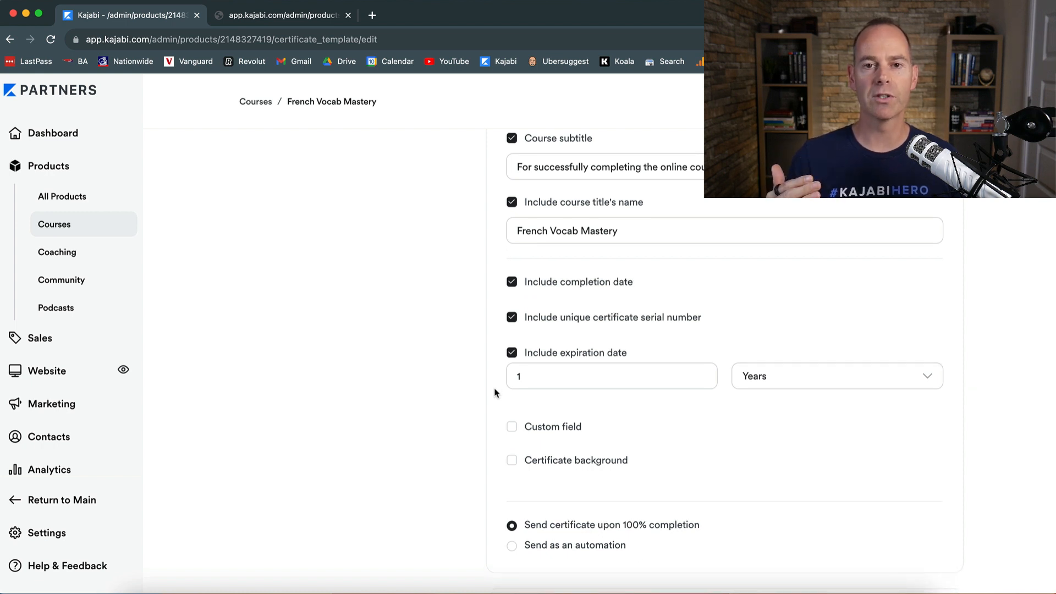
{"action": "scroll", "coordinate": [495, 393], "scroll_direction": "down", "scroll_amount": 1}
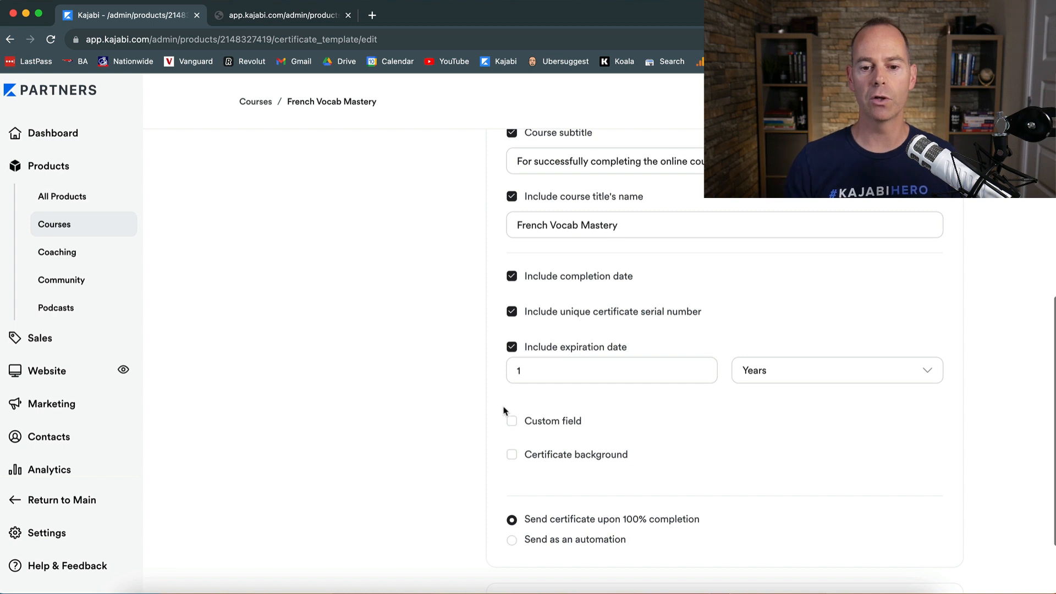
{"action": "left_click", "coordinate": [512, 422]}
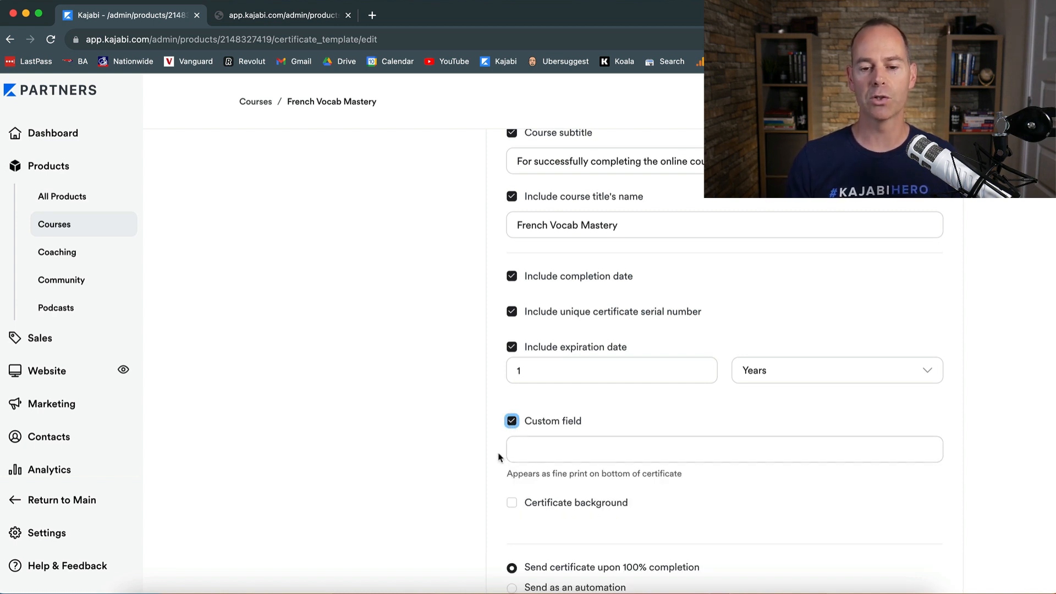
Enable the certificate background and upload Background.png from the device, keeping its full crop
{"action": "scroll", "coordinate": [497, 457], "scroll_direction": "down", "scroll_amount": 2}
{"action": "left_click", "coordinate": [512, 439]}
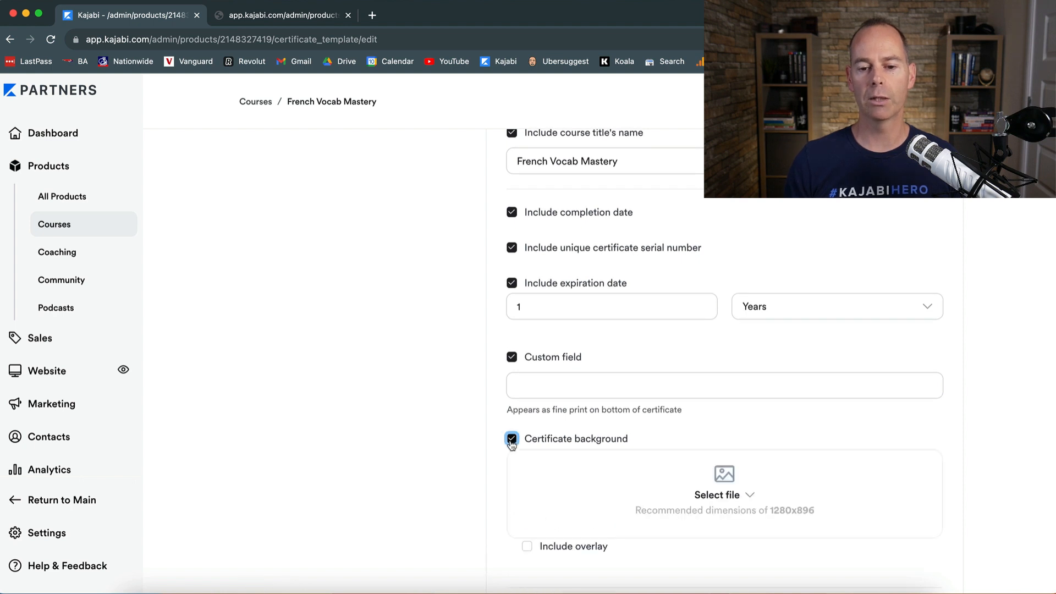
{"action": "scroll", "coordinate": [497, 474], "scroll_direction": "down", "scroll_amount": 3}
{"action": "left_click", "coordinate": [725, 414]}
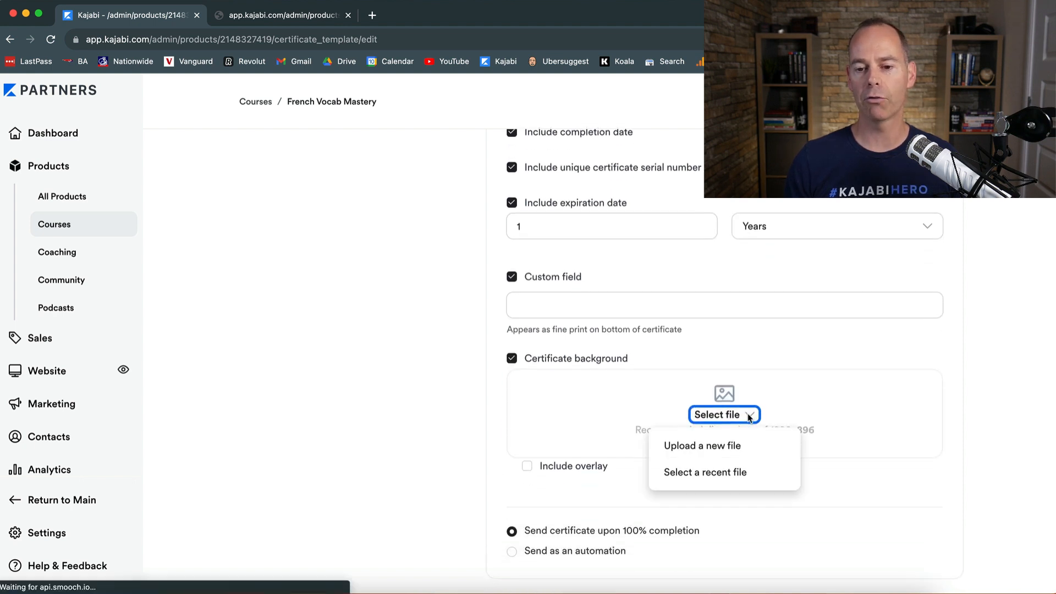
{"action": "left_click", "coordinate": [718, 459]}
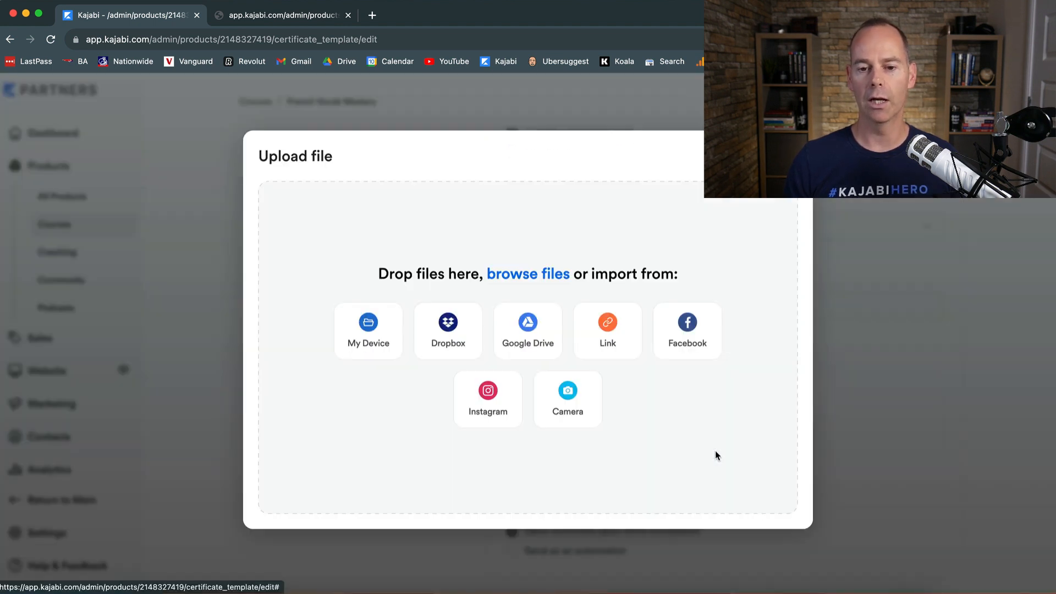
{"action": "left_click", "coordinate": [389, 330]}
{"action": "left_click", "coordinate": [110, 116]}
{"action": "double_click", "coordinate": [192, 118]}
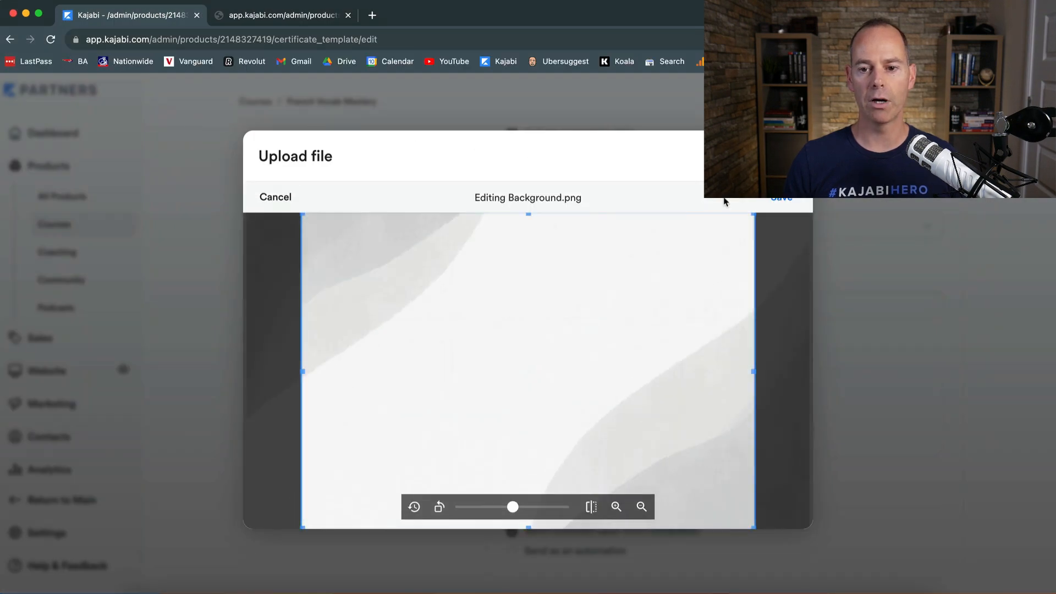
{"action": "left_click", "coordinate": [769, 201]}
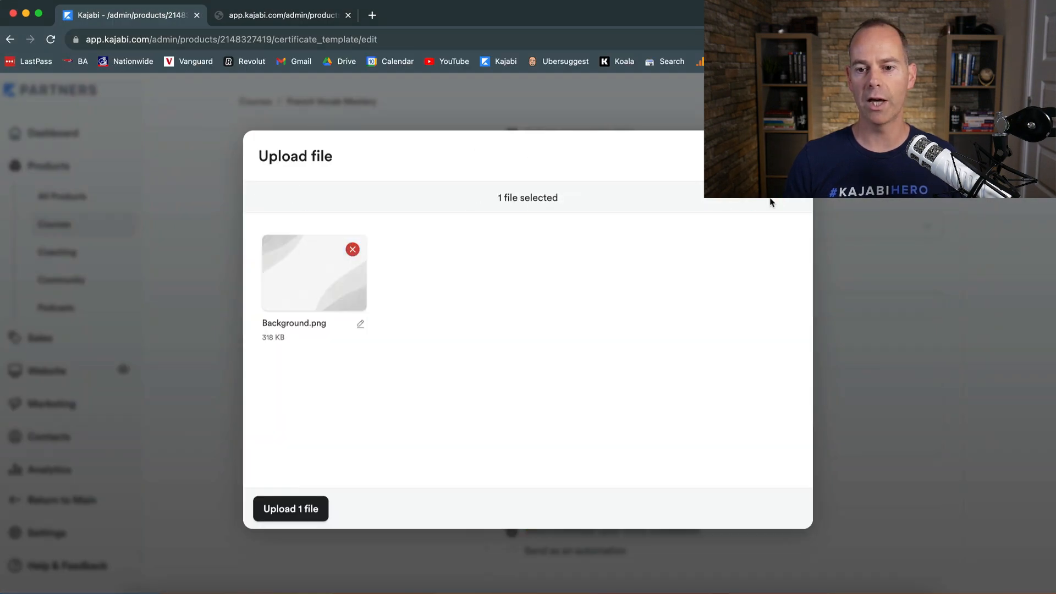
{"action": "left_click", "coordinate": [255, 504]}
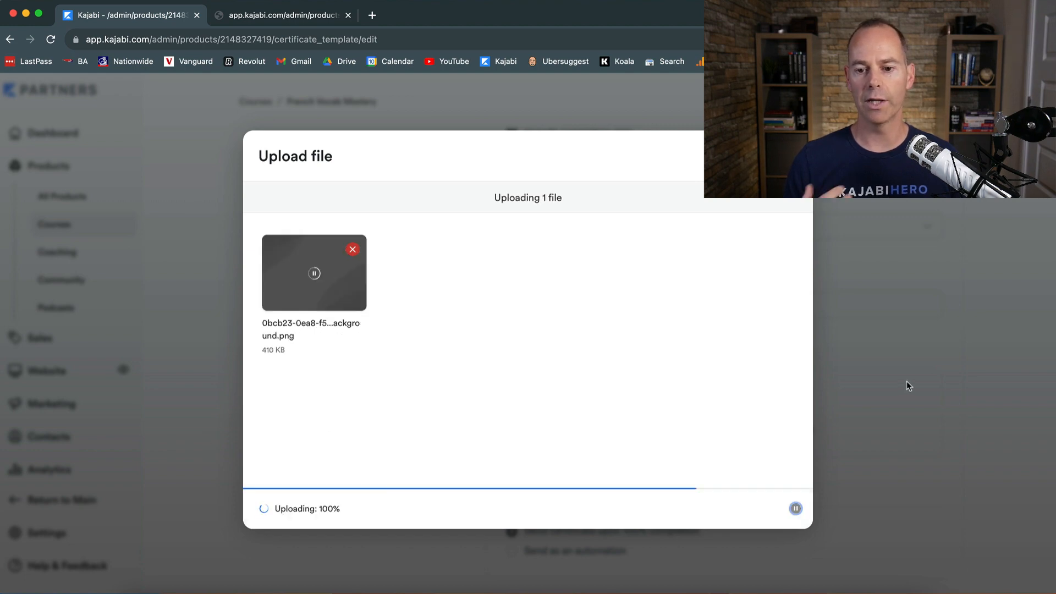
Set the certificate to send as an automation, review the available triggers and close the new automation without saving
{"action": "scroll", "coordinate": [443, 451], "scroll_direction": "down", "scroll_amount": 3}
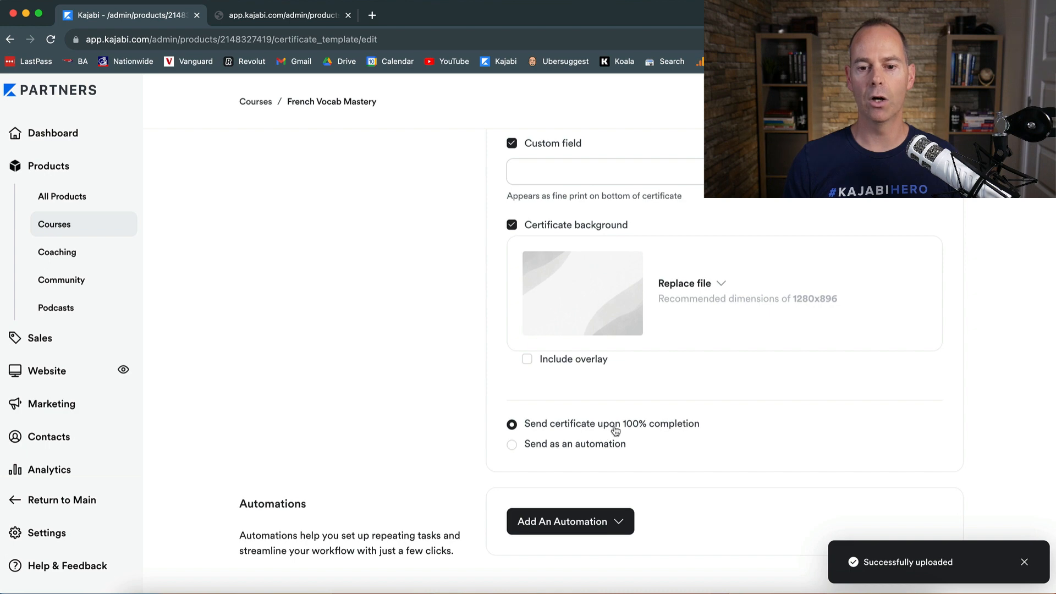
{"action": "left_click", "coordinate": [511, 446]}
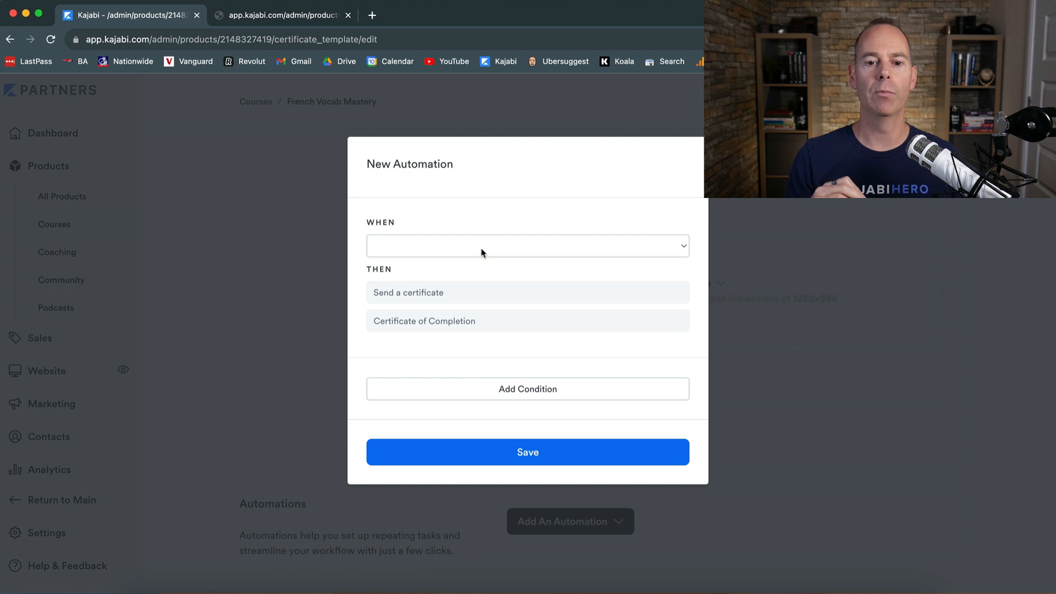
{"action": "left_click", "coordinate": [481, 253]}
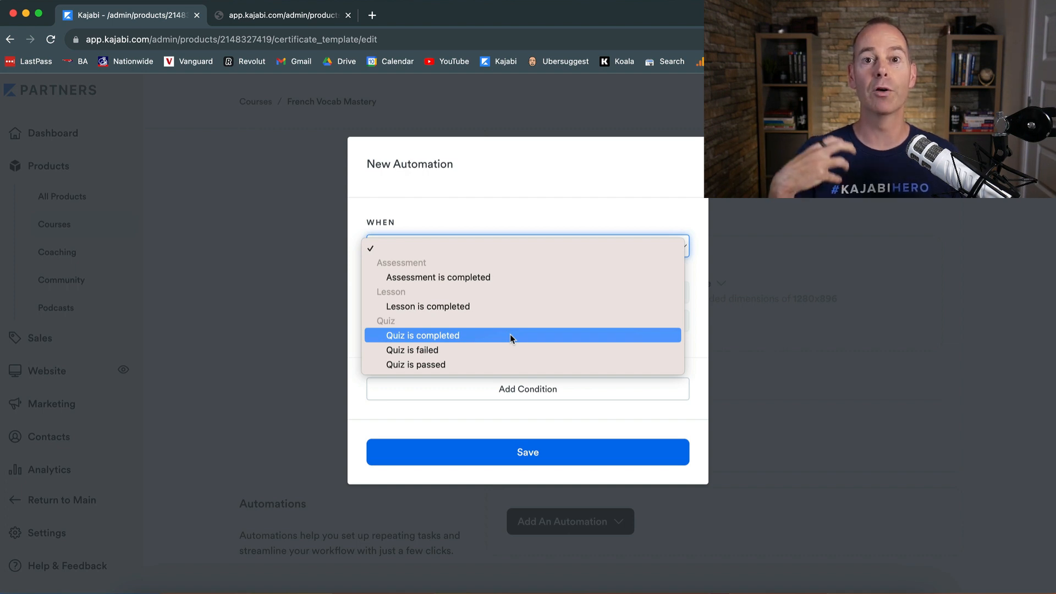
{"action": "left_click", "coordinate": [744, 199]}
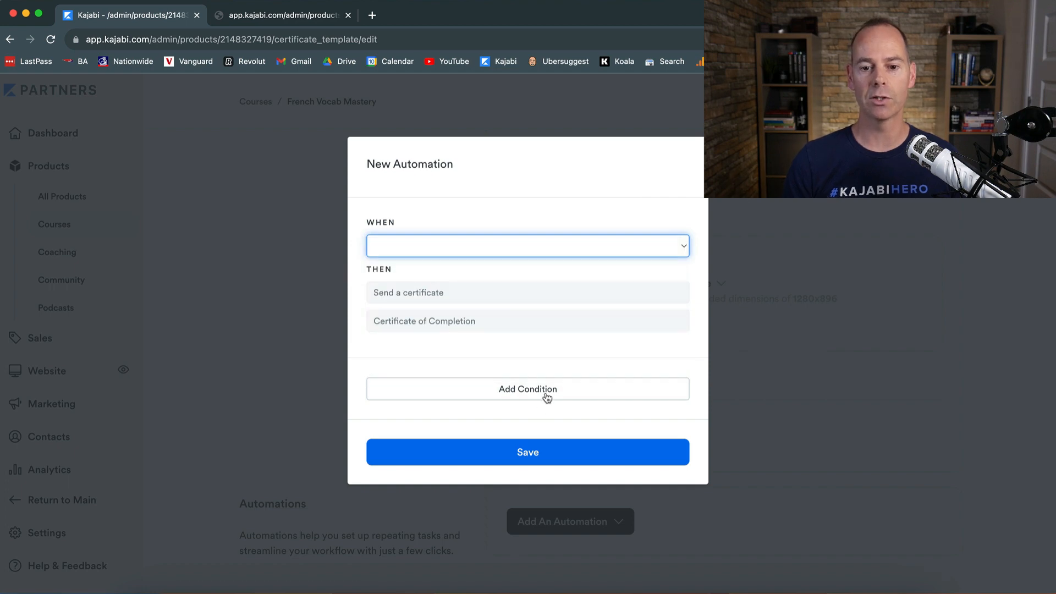
{"action": "left_click", "coordinate": [751, 305]}
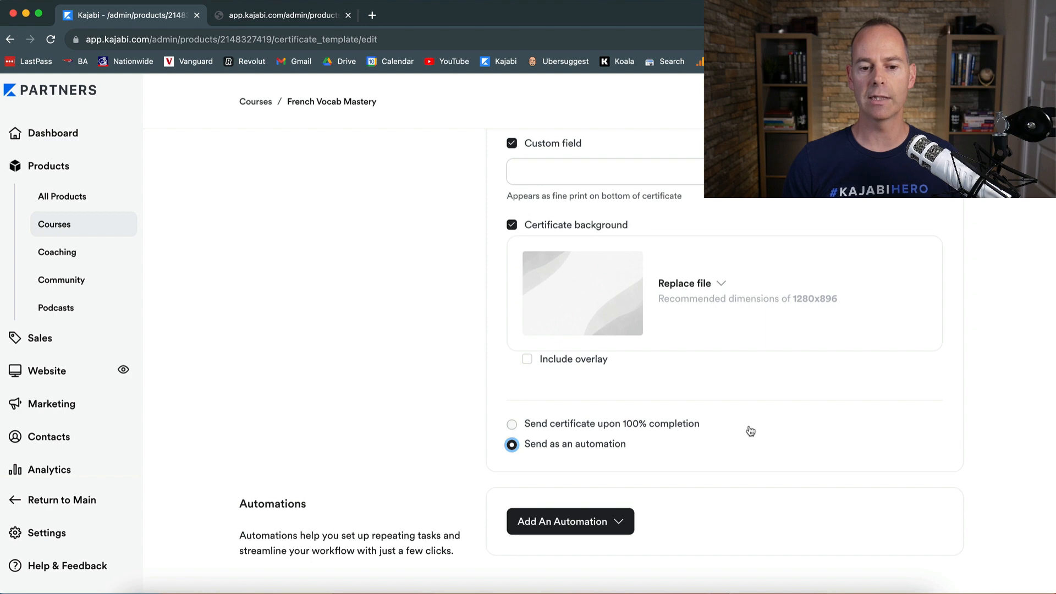
Review the types of automation that can be added for the certificate without choosing one
{"action": "left_click", "coordinate": [619, 521]}
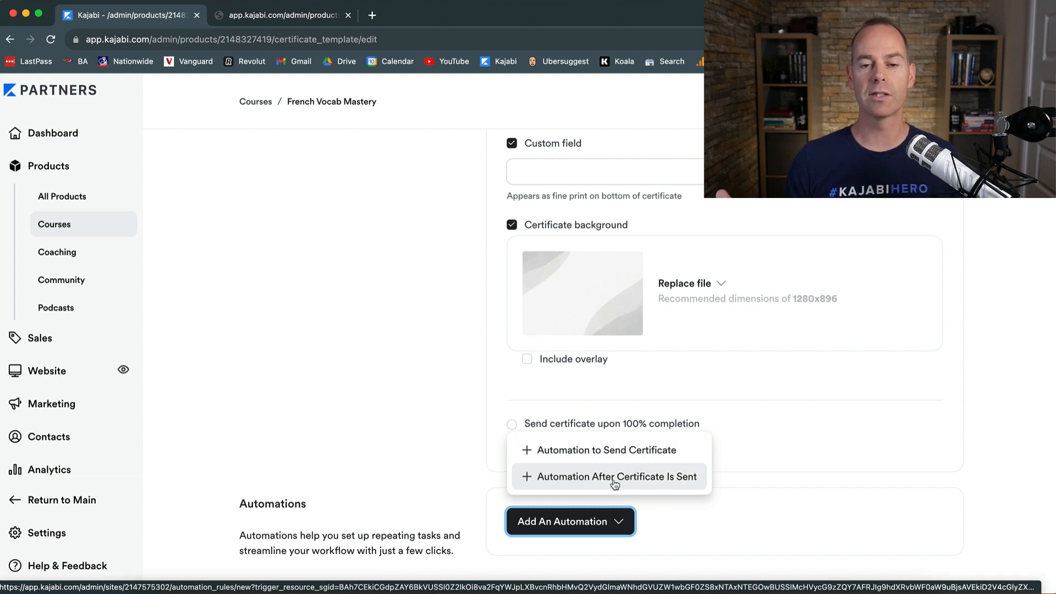
{"action": "left_click", "coordinate": [807, 430]}
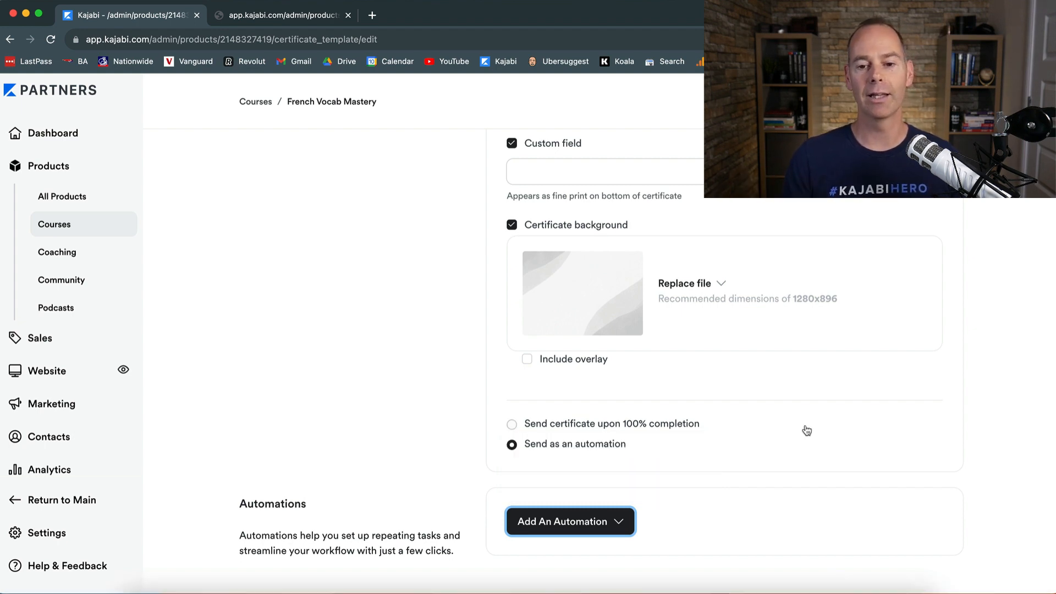
Disable the certificate's custom field for fine print and try to save the certificate settings
{"action": "scroll", "coordinate": [807, 430], "scroll_direction": "up", "scroll_amount": 13}
{"action": "left_click", "coordinate": [941, 167]}
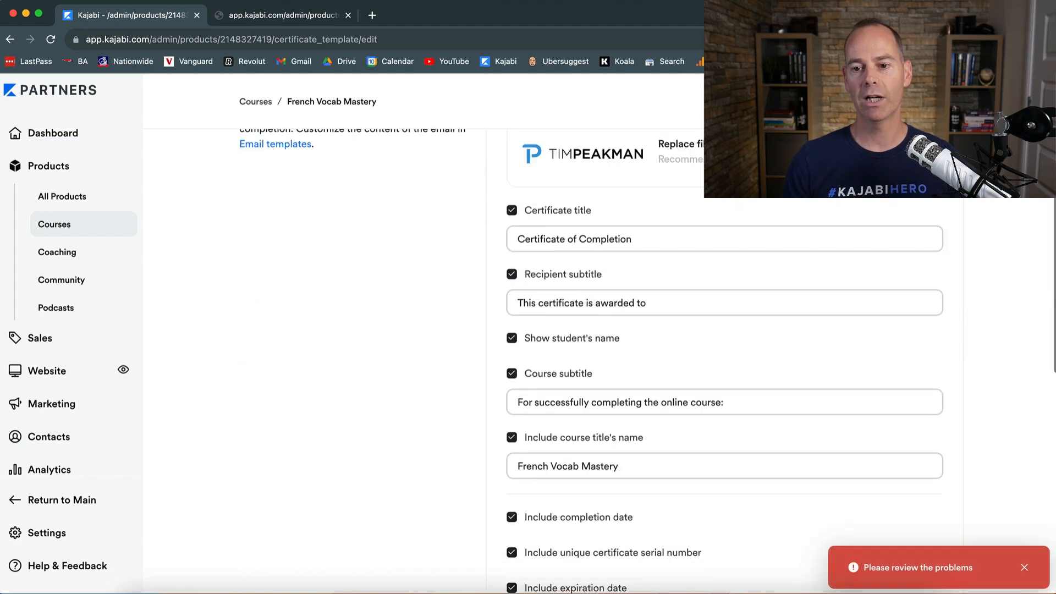
{"action": "scroll", "coordinate": [828, 374], "scroll_direction": "down", "scroll_amount": 2}
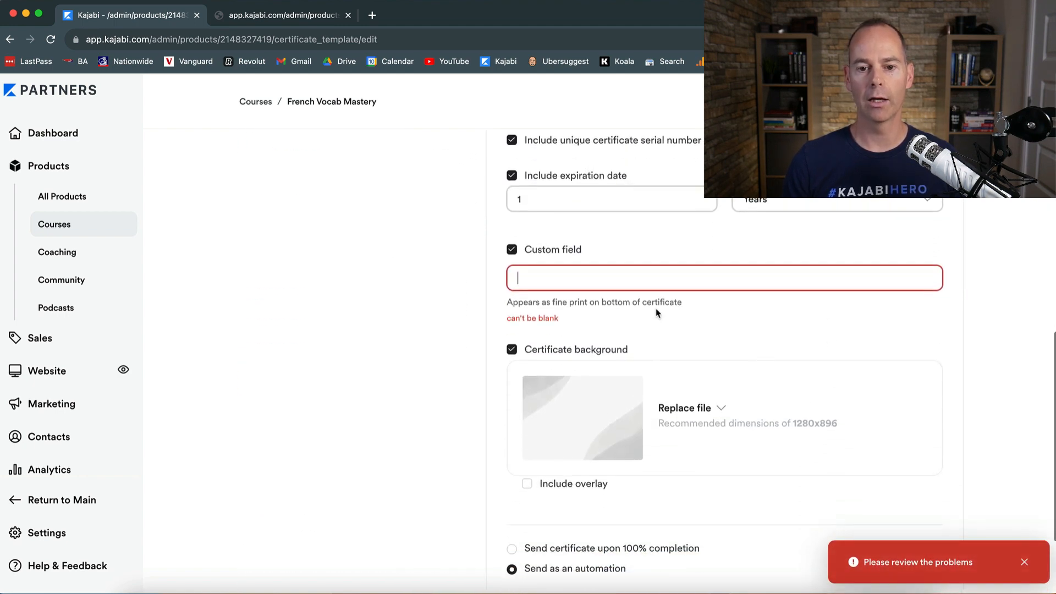
{"action": "left_click", "coordinate": [514, 254]}
{"action": "scroll", "coordinate": [825, 273], "scroll_direction": "up", "scroll_amount": 10}
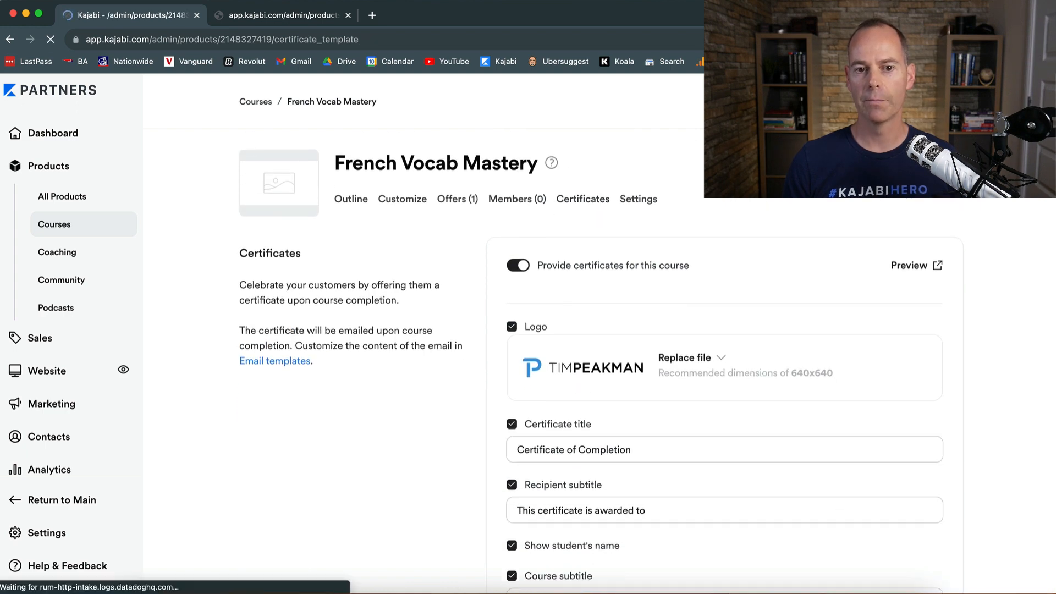
Set the certificate to send upon 100% completion and save the certificate settings
{"action": "scroll", "coordinate": [833, 294], "scroll_direction": "down", "scroll_amount": 2}
{"action": "scroll", "coordinate": [833, 293], "scroll_direction": "down", "scroll_amount": 10}
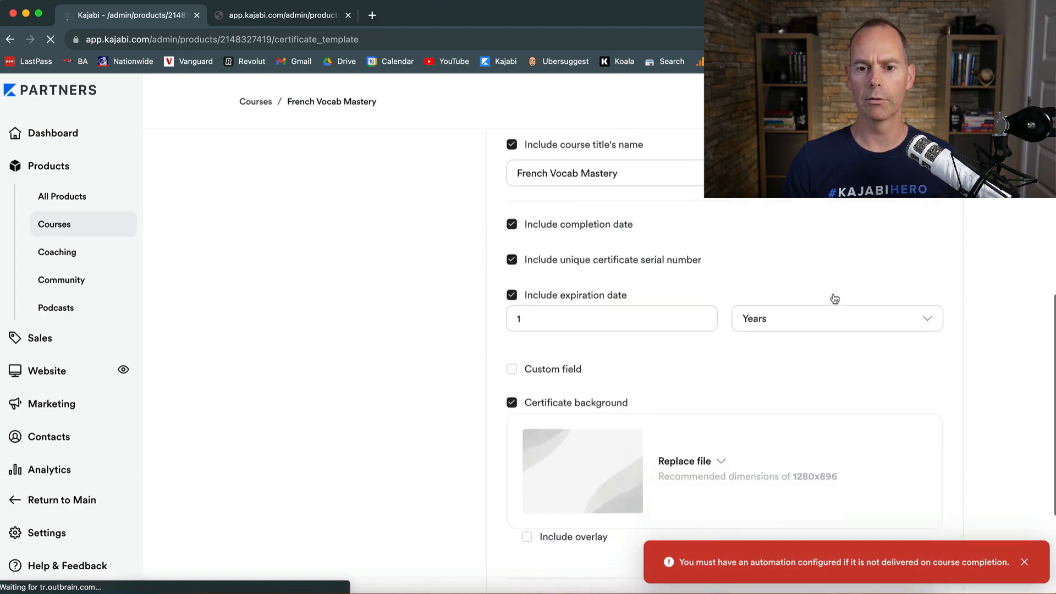
{"action": "scroll", "coordinate": [756, 371], "scroll_direction": "up", "scroll_amount": 10}
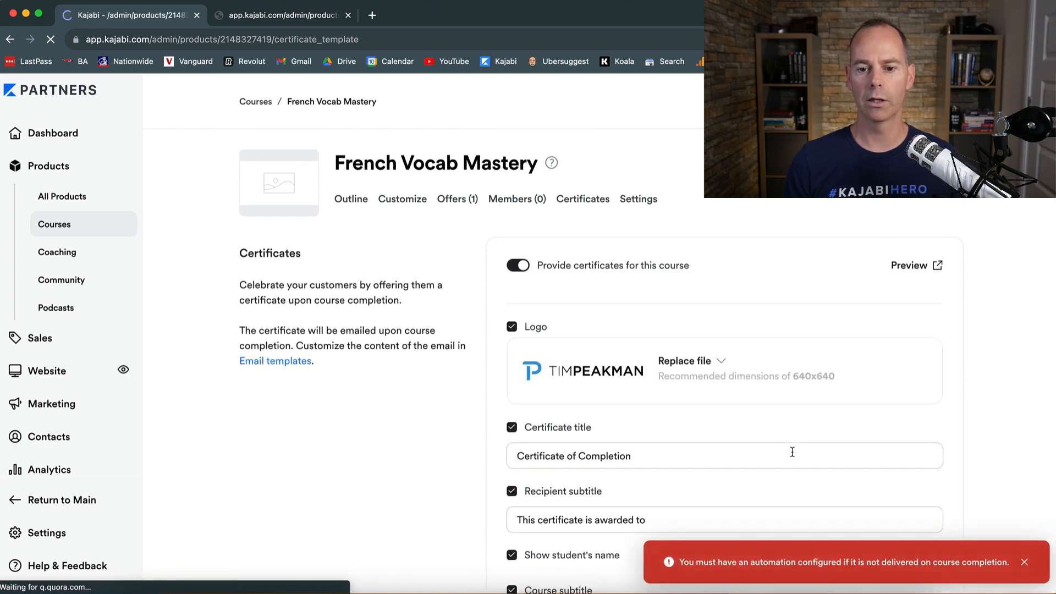
{"action": "scroll", "coordinate": [781, 486], "scroll_direction": "down", "scroll_amount": 10}
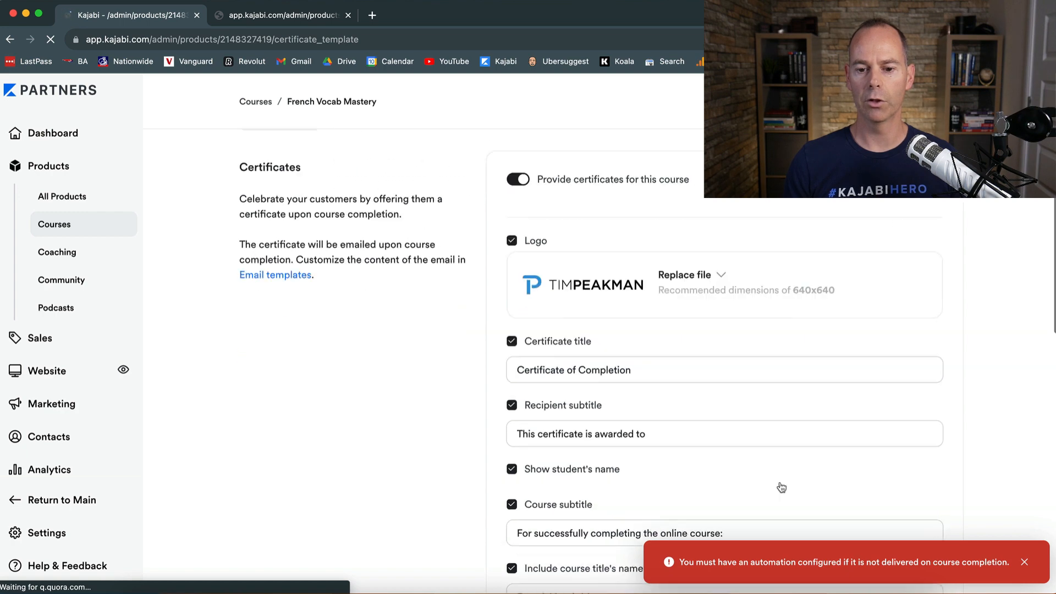
{"action": "scroll", "coordinate": [698, 304], "scroll_direction": "down", "scroll_amount": 2}
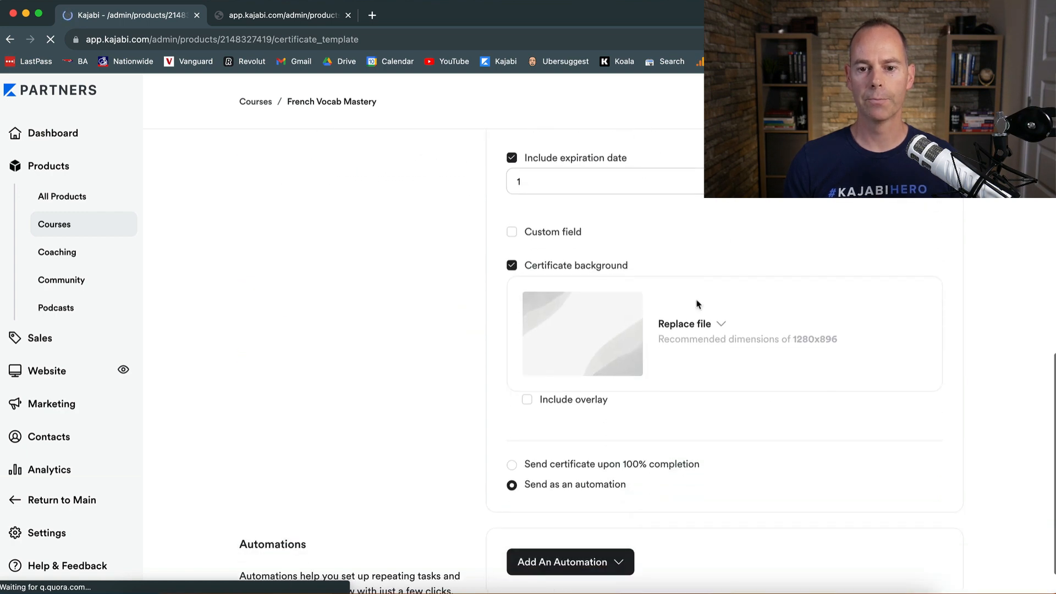
{"action": "scroll", "coordinate": [697, 304], "scroll_direction": "down", "scroll_amount": 1}
{"action": "left_click", "coordinate": [513, 424]}
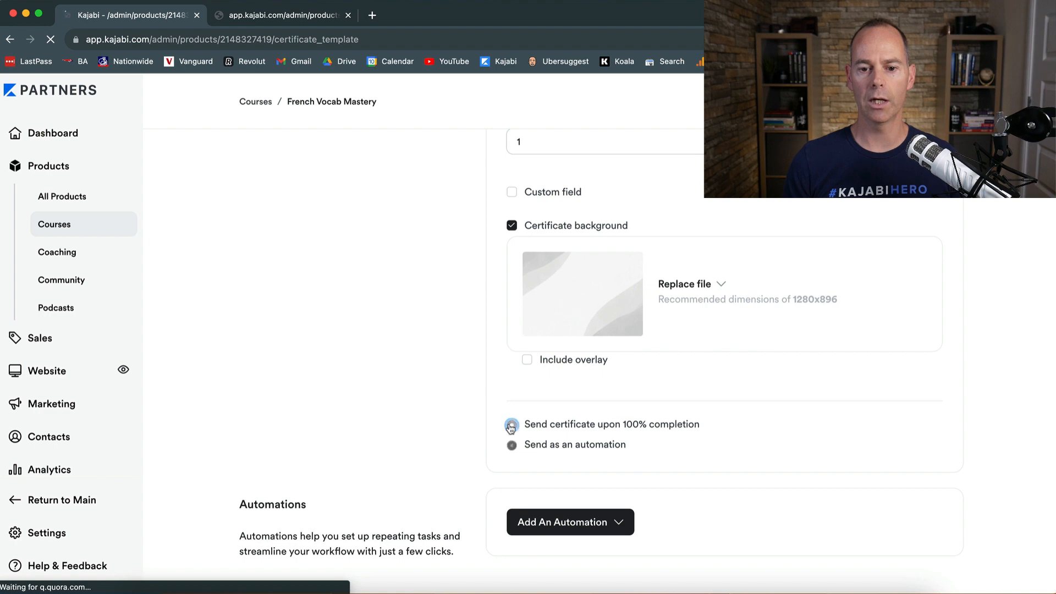
{"action": "scroll", "coordinate": [848, 343], "scroll_direction": "up", "scroll_amount": 15}
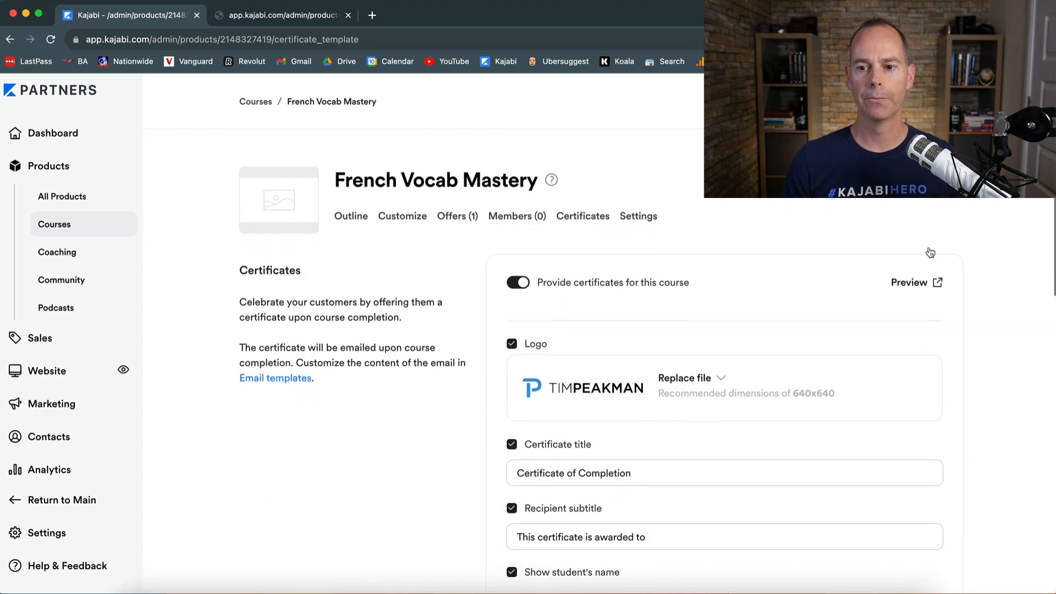
{"action": "left_click", "coordinate": [939, 102]}
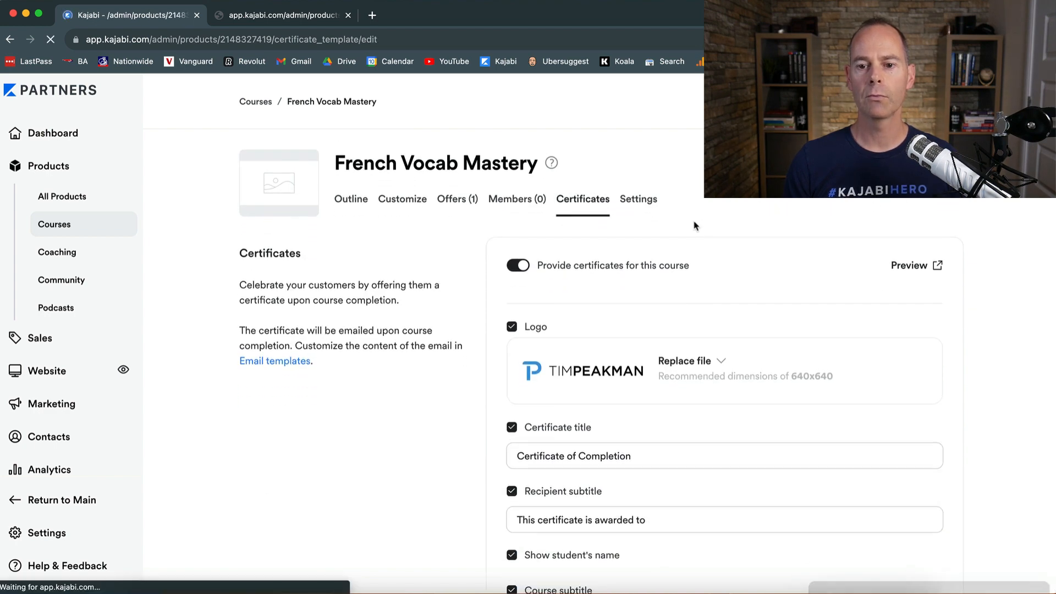
Preview the French Vocab Mastery certificate with its background and return to the certificate settings
{"action": "left_click", "coordinate": [916, 265]}
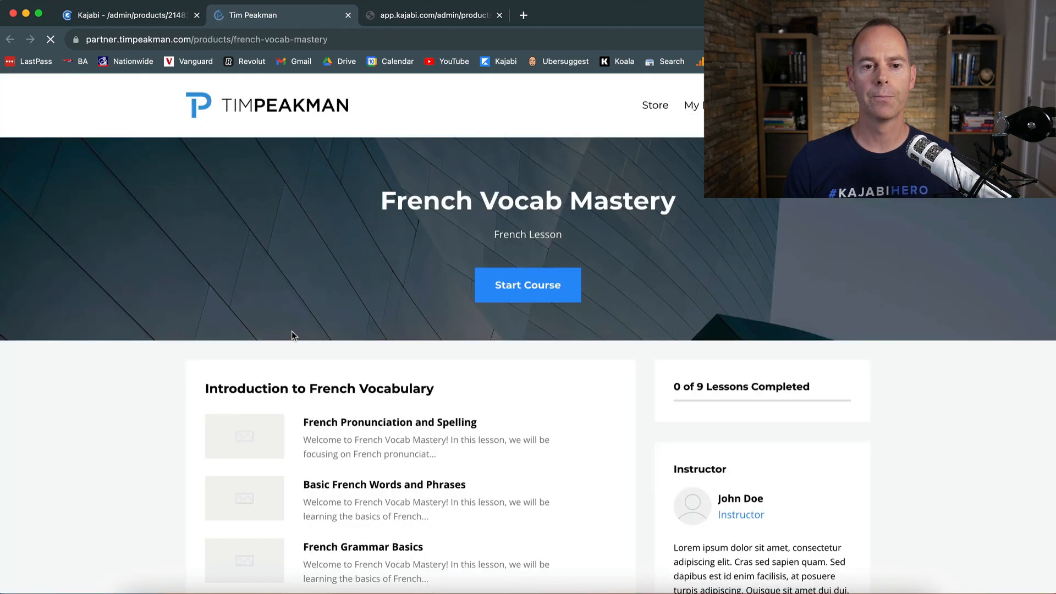
{"action": "left_click", "coordinate": [132, 15]}
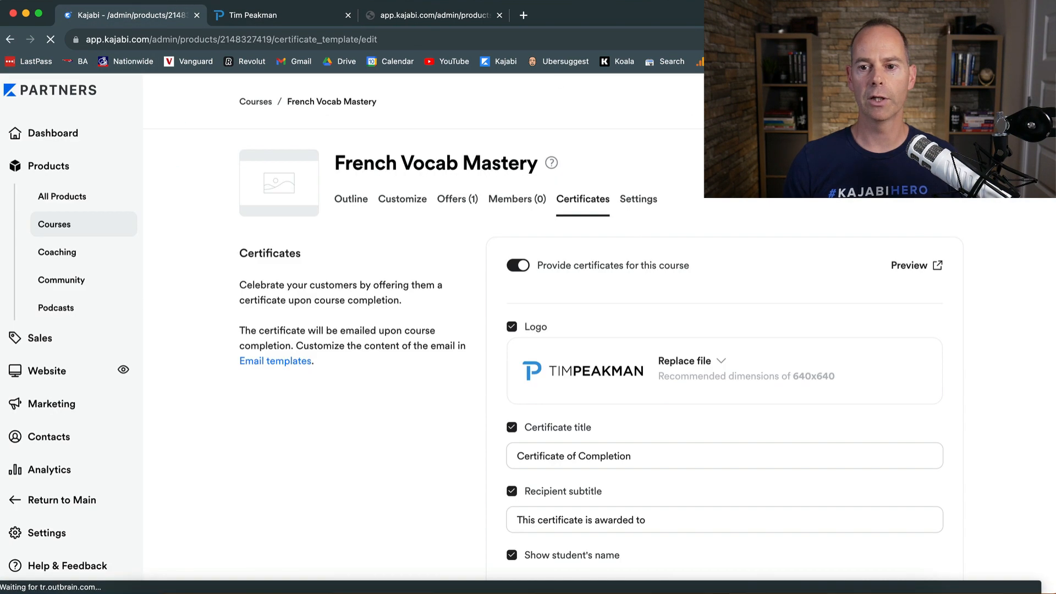
{"action": "left_click", "coordinate": [937, 264]}
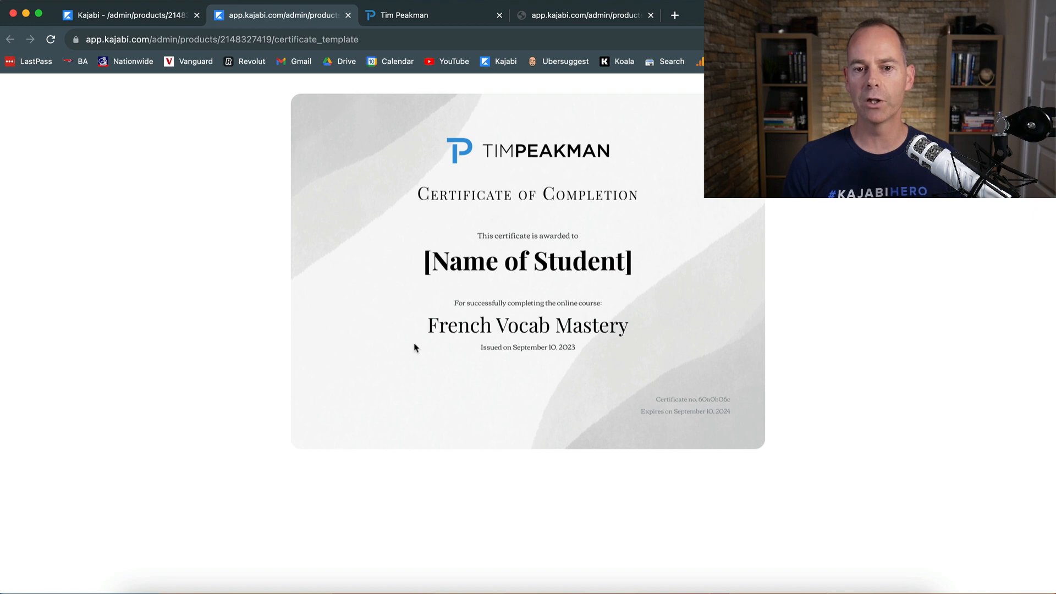
{"action": "left_click", "coordinate": [141, 17]}
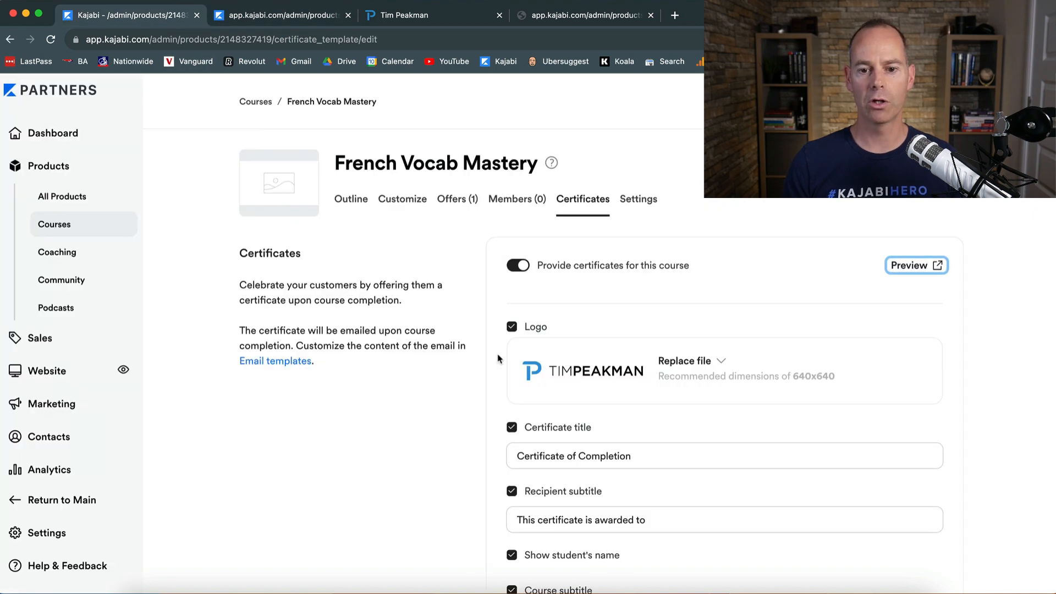
Include the overlay on the certificate background and save the certificate settings
{"action": "scroll", "coordinate": [497, 365], "scroll_direction": "down", "scroll_amount": 10}
{"action": "scroll", "coordinate": [494, 350], "scroll_direction": "down", "scroll_amount": 2}
{"action": "left_click", "coordinate": [527, 359]}
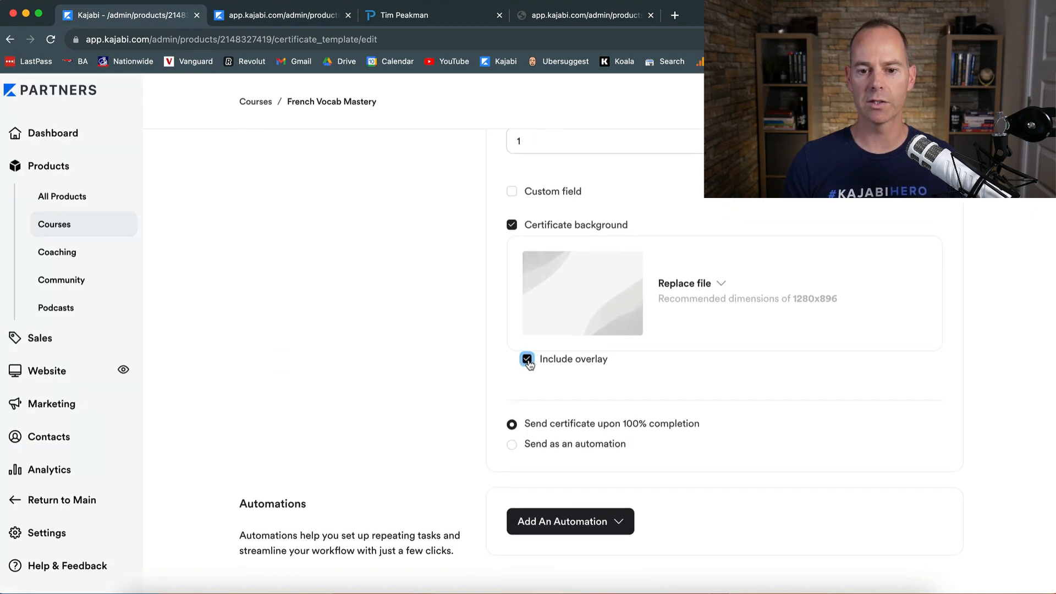
{"action": "scroll", "coordinate": [891, 284], "scroll_direction": "up", "scroll_amount": 12}
{"action": "left_click", "coordinate": [938, 101]}
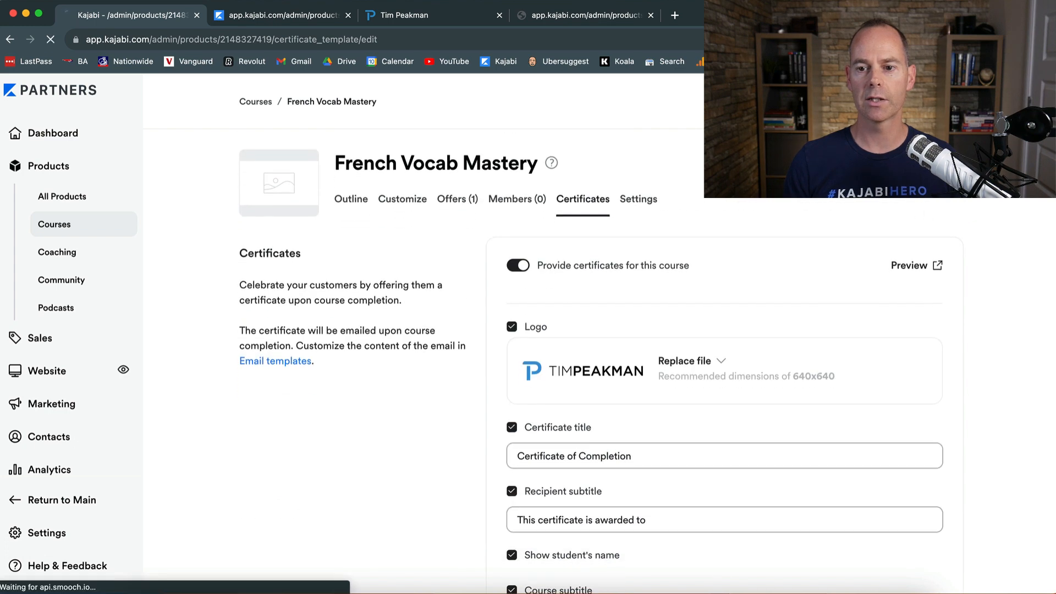
Preview the certificate with the background overlay and go back to the certificate settings
{"action": "left_click", "coordinate": [937, 266]}
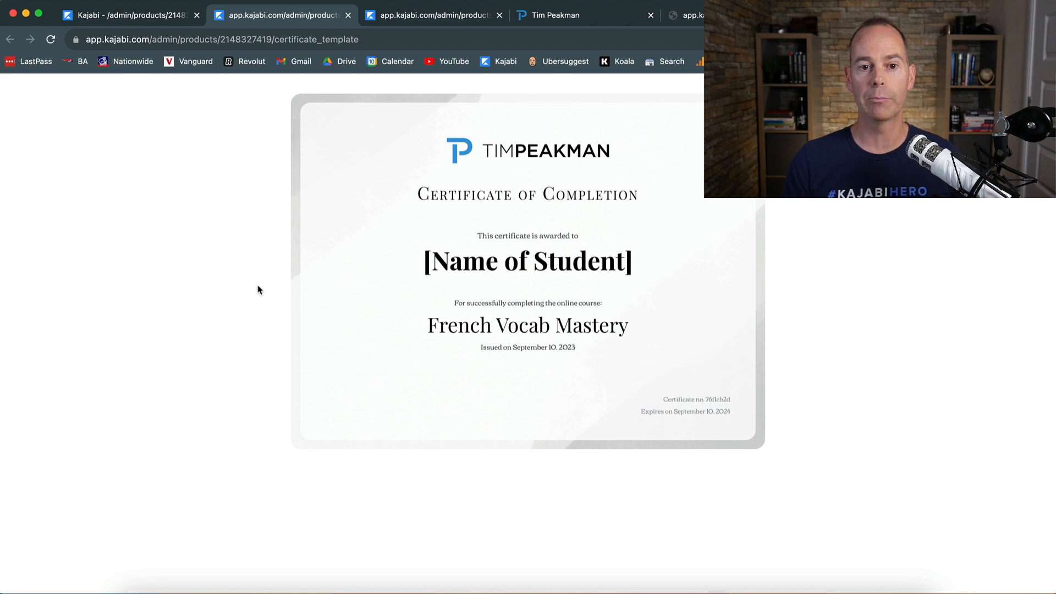
{"action": "left_click", "coordinate": [159, 20]}
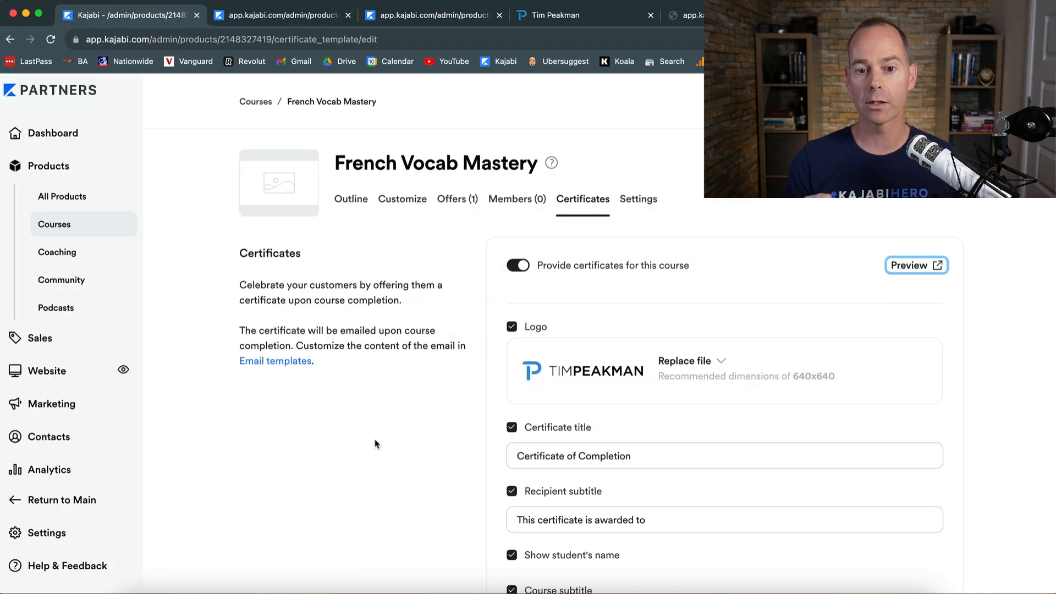
{"action": "scroll", "coordinate": [400, 451], "scroll_direction": "down", "scroll_amount": 1}
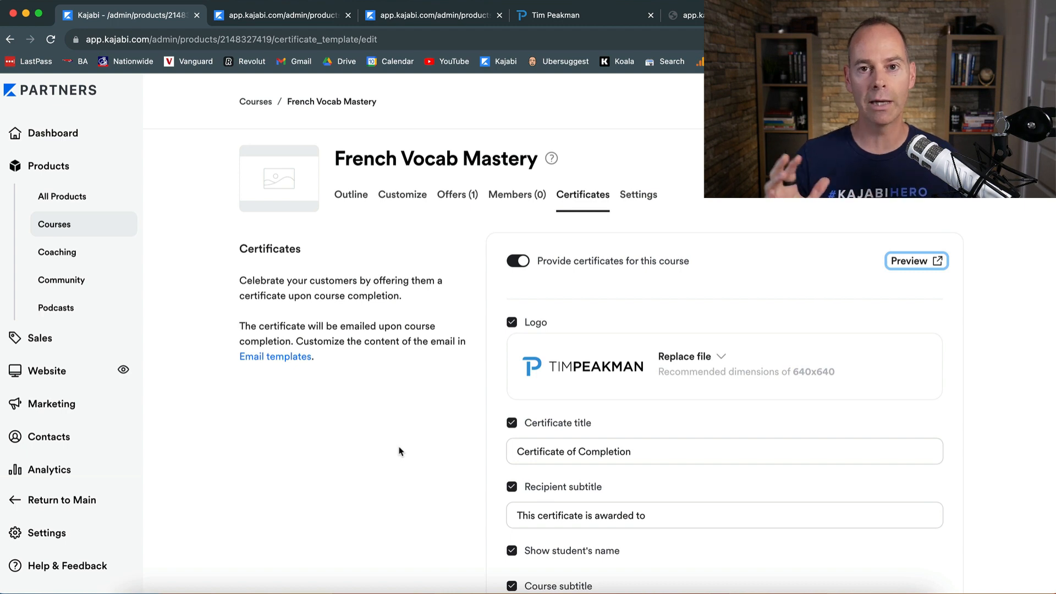
{"action": "scroll", "coordinate": [403, 439], "scroll_direction": "up", "scroll_amount": 1}
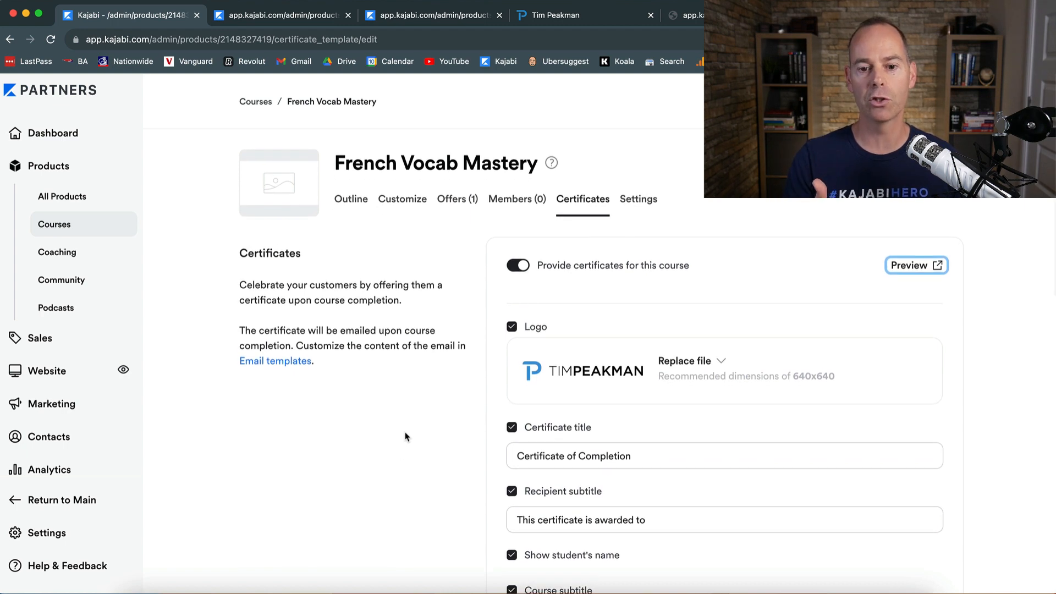